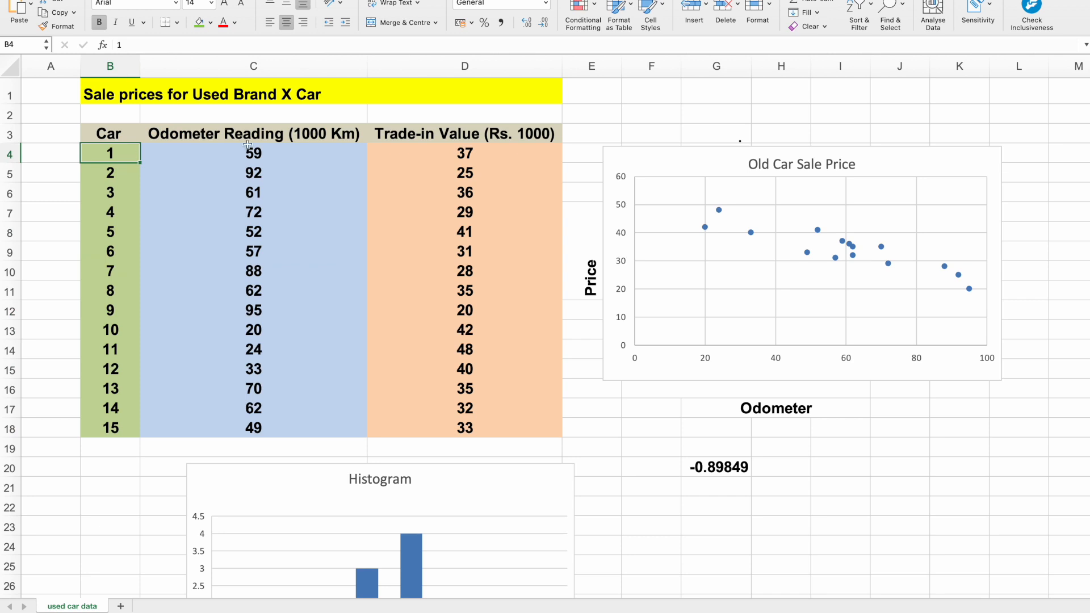
Step: Review the odometer readings in C4:C18, the trade-in values in D4:D18 and the points of the Old Car Sale Price scatter chart
drag(263, 154, 260, 430)
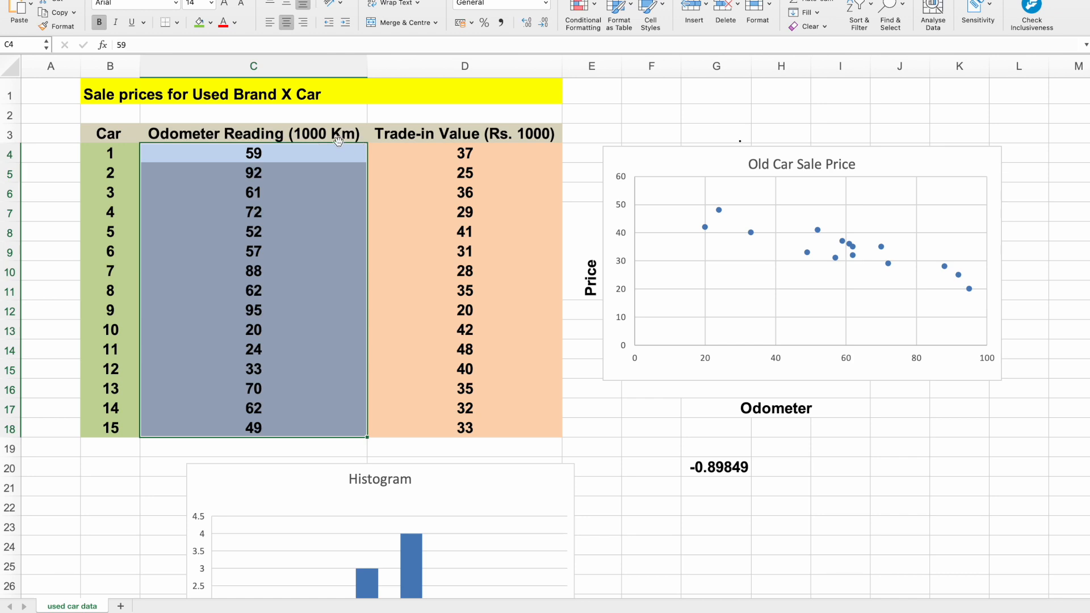
click(460, 154)
drag(460, 155, 454, 426)
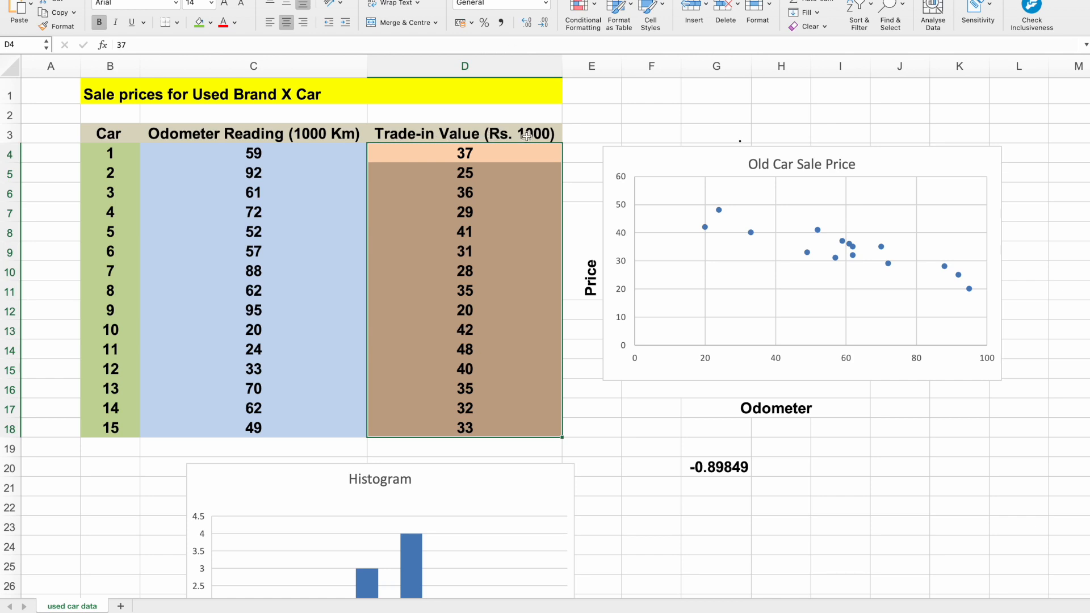
click(258, 154)
drag(257, 154, 253, 429)
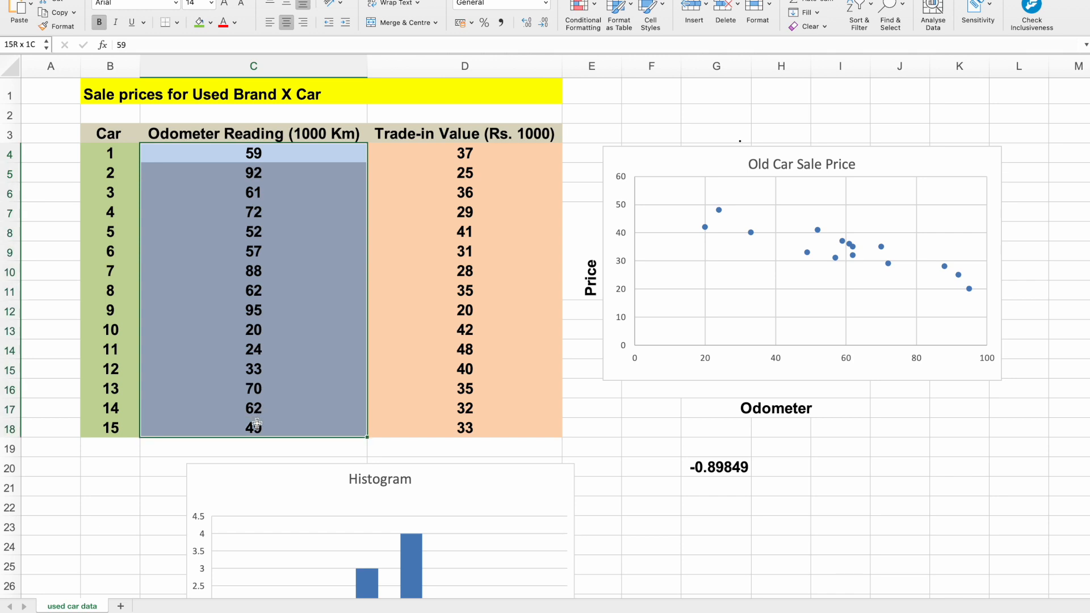
drag(472, 153, 466, 428)
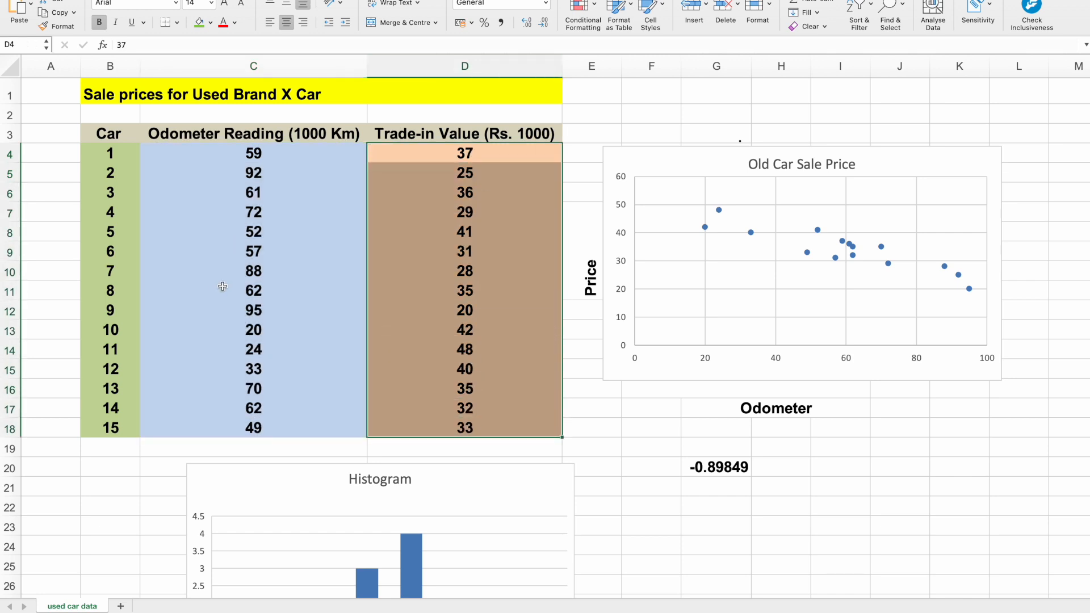
click(240, 286)
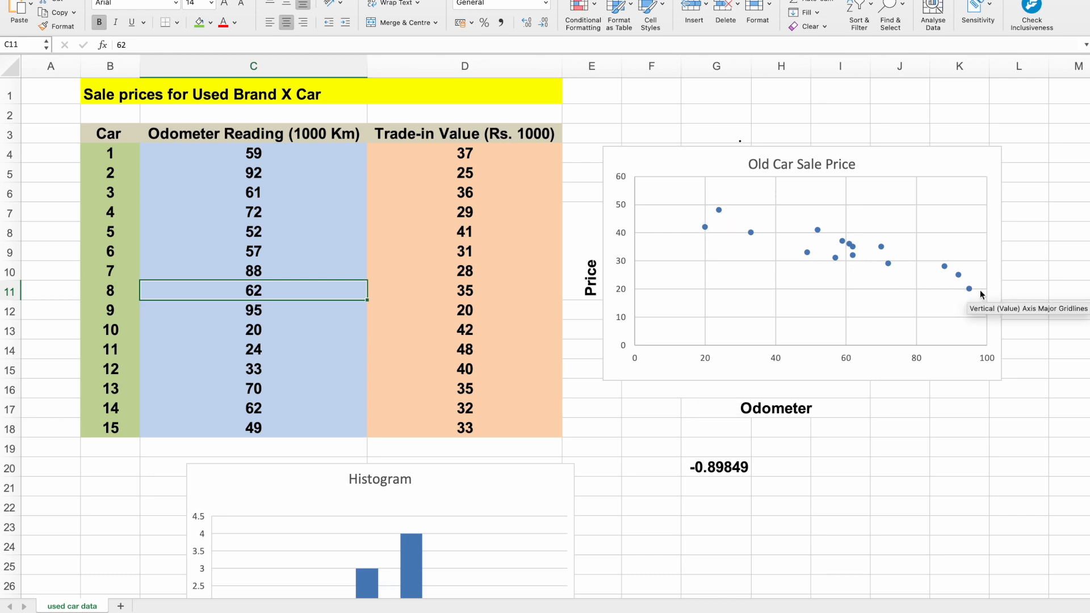
mouse_move(714, 235)
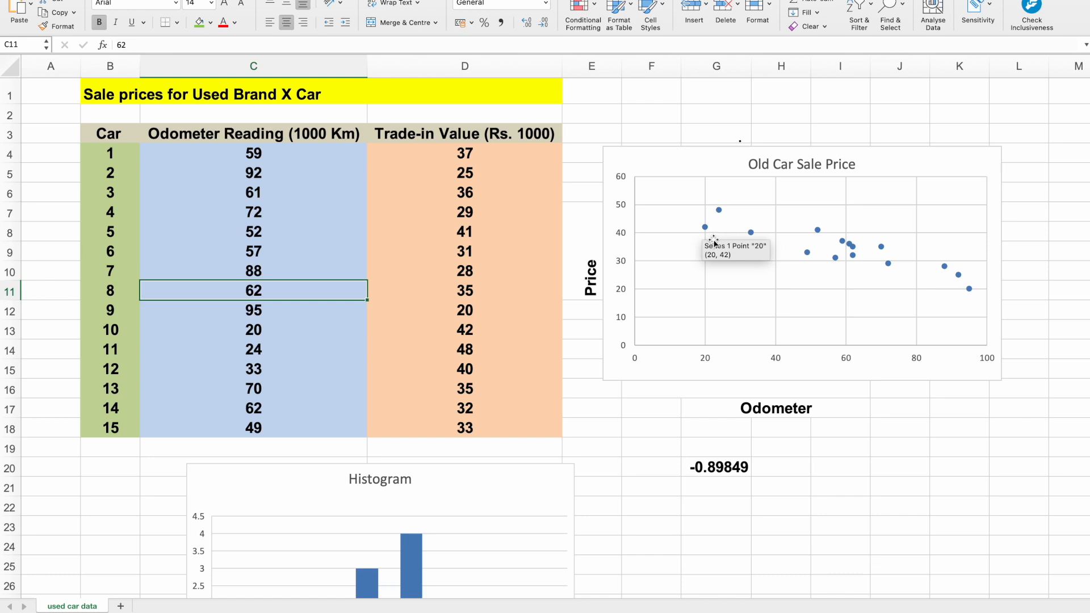
Step: Examine the bars and value ranges of the histogram below the car data table
scroll(715, 241, down, 6)
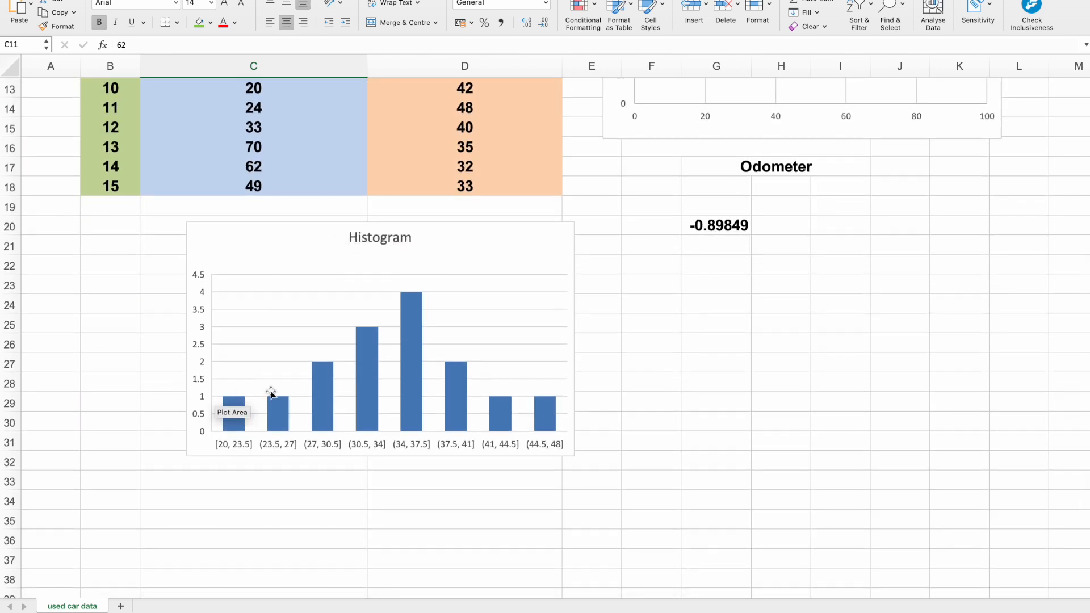
scroll(311, 341, up, 5)
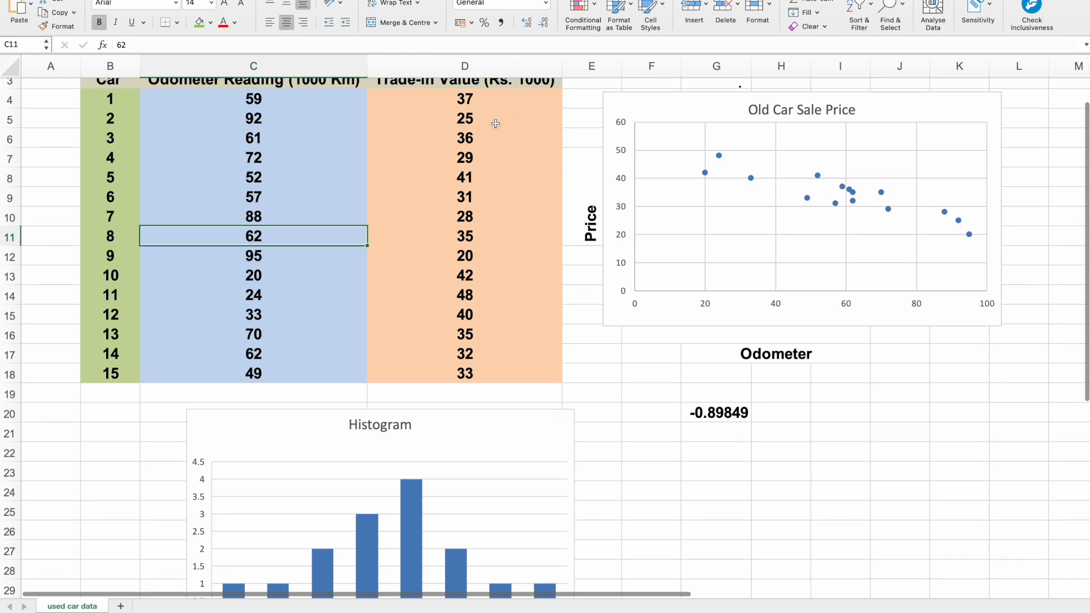
scroll(489, 122, up, 1)
scroll(441, 205, down, 5)
scroll(441, 205, down, 8)
scroll(444, 211, up, 5)
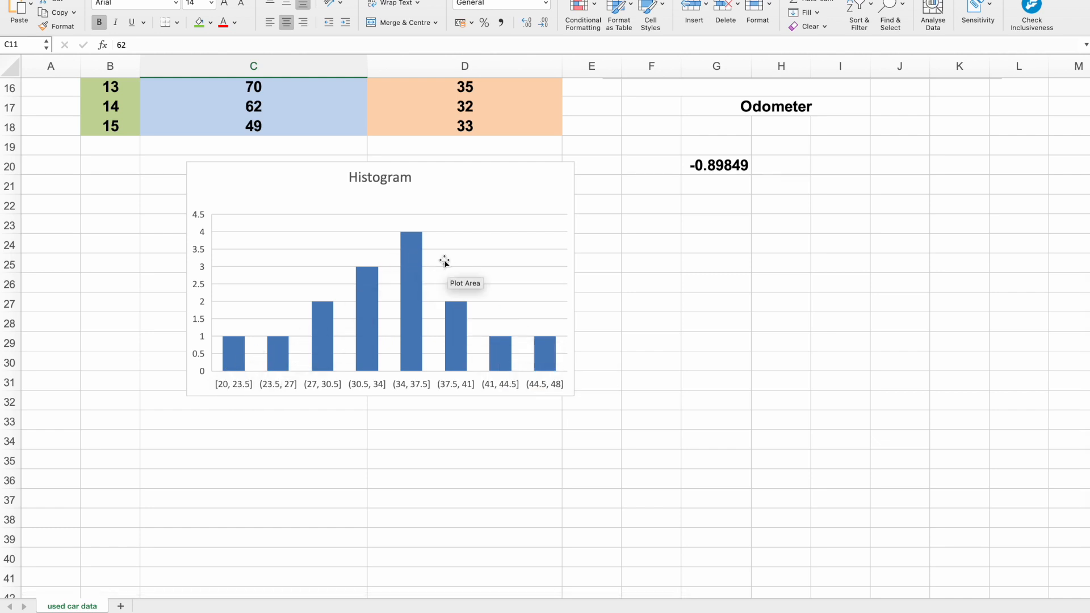
mouse_move(414, 263)
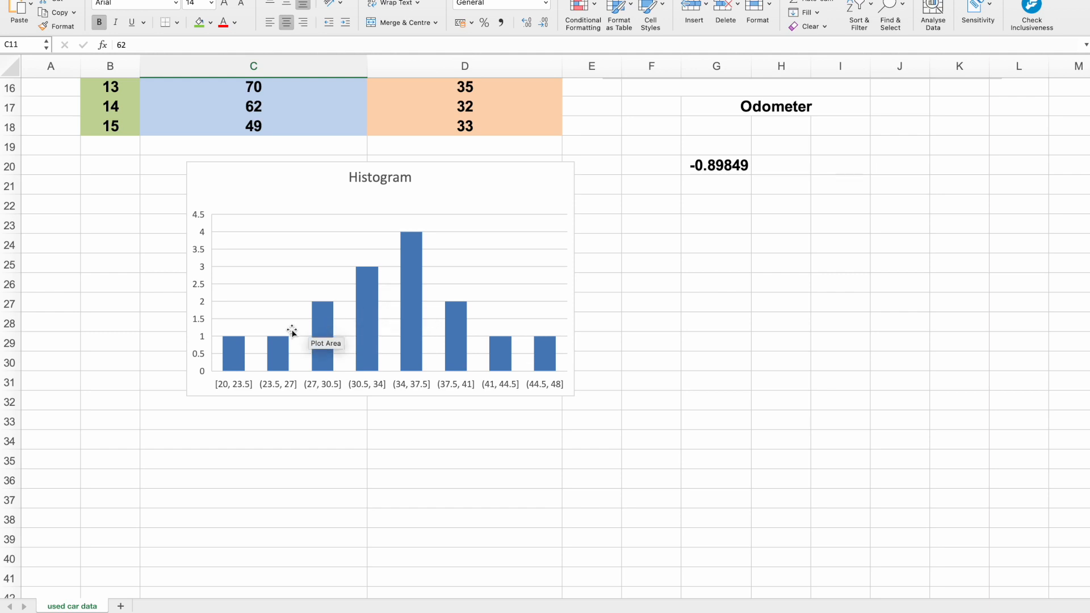
mouse_move(280, 352)
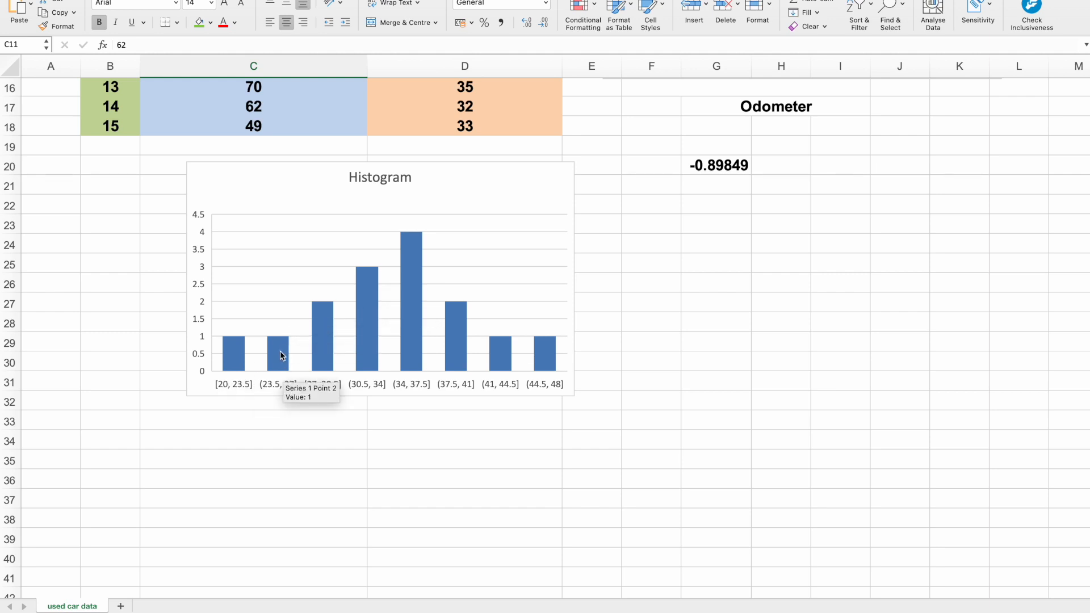
mouse_move(318, 364)
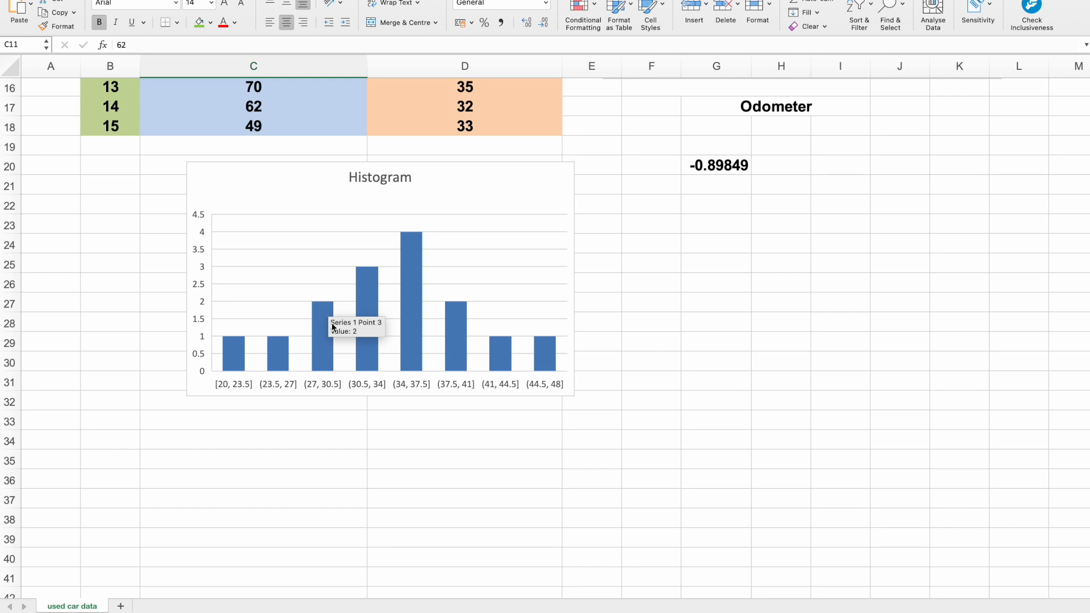
mouse_move(528, 370)
mouse_move(404, 370)
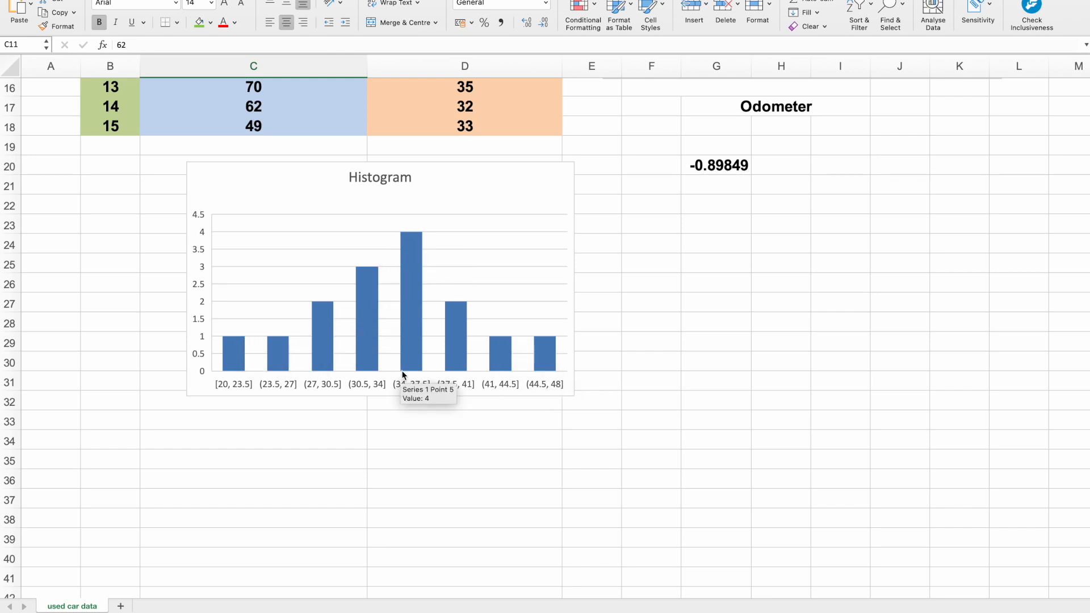
Step: Compare the histogram's distribution with the trade-in values in the data table and the scatter chart
scroll(403, 374, up, 3)
scroll(404, 375, up, 2)
scroll(409, 397, down, 1)
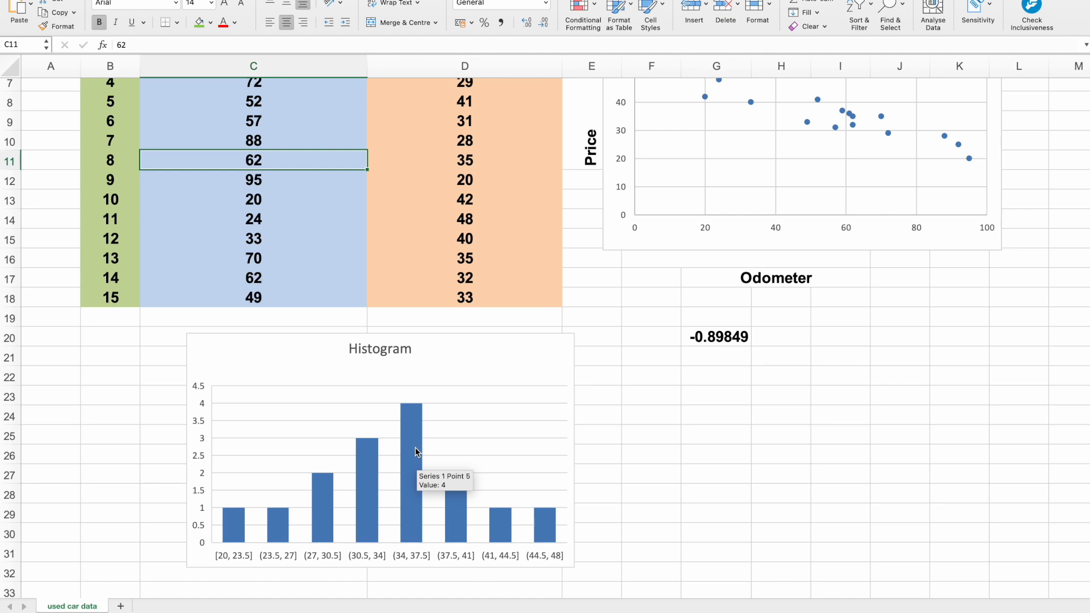
scroll(548, 409, up, 3)
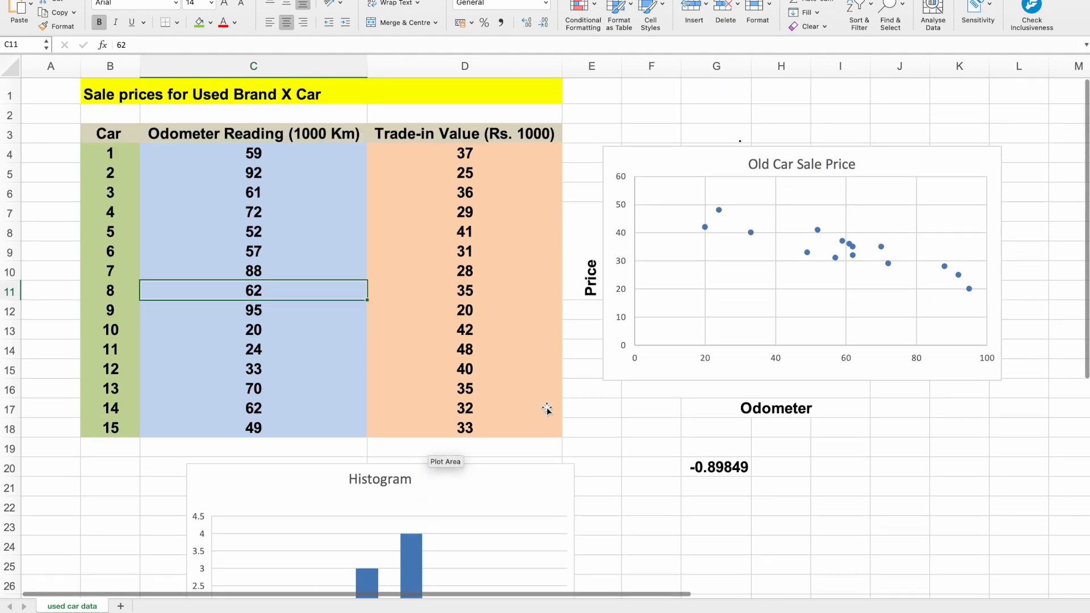
scroll(547, 409, down, 3)
scroll(548, 409, up, 1)
scroll(548, 409, down, 3)
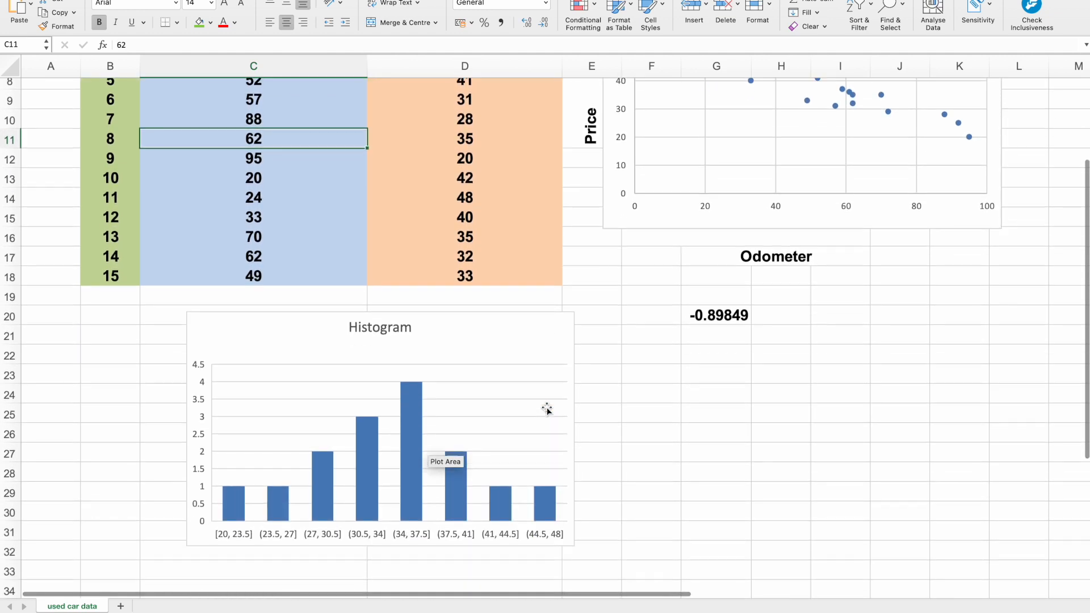
scroll(547, 409, up, 3)
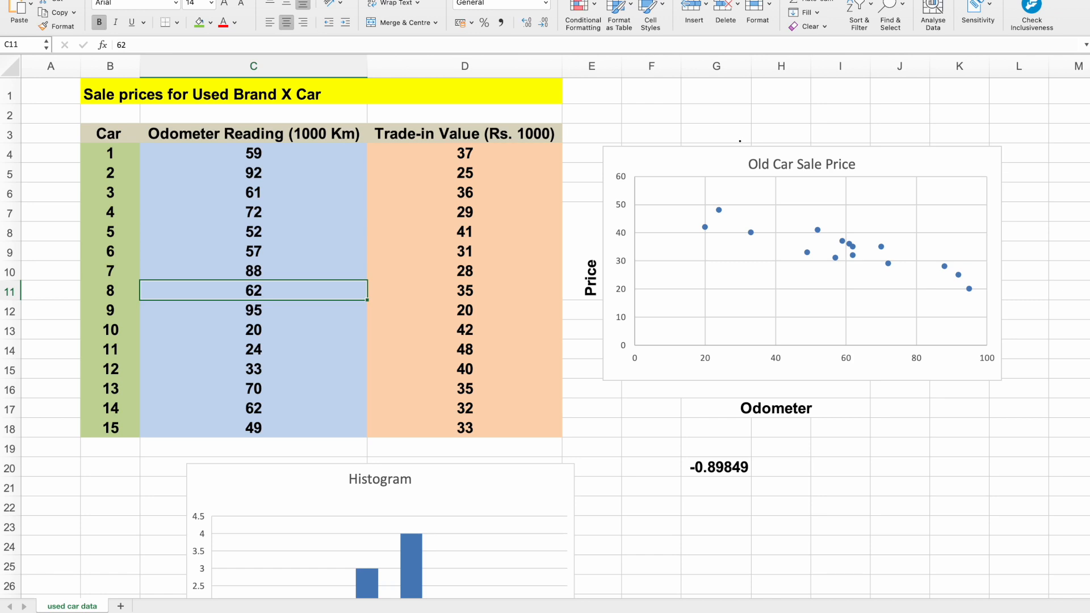
Step: Make sure the Analysis ToolPak and Solver Add-In add-ins are enabled for data analysis
click(230, 1)
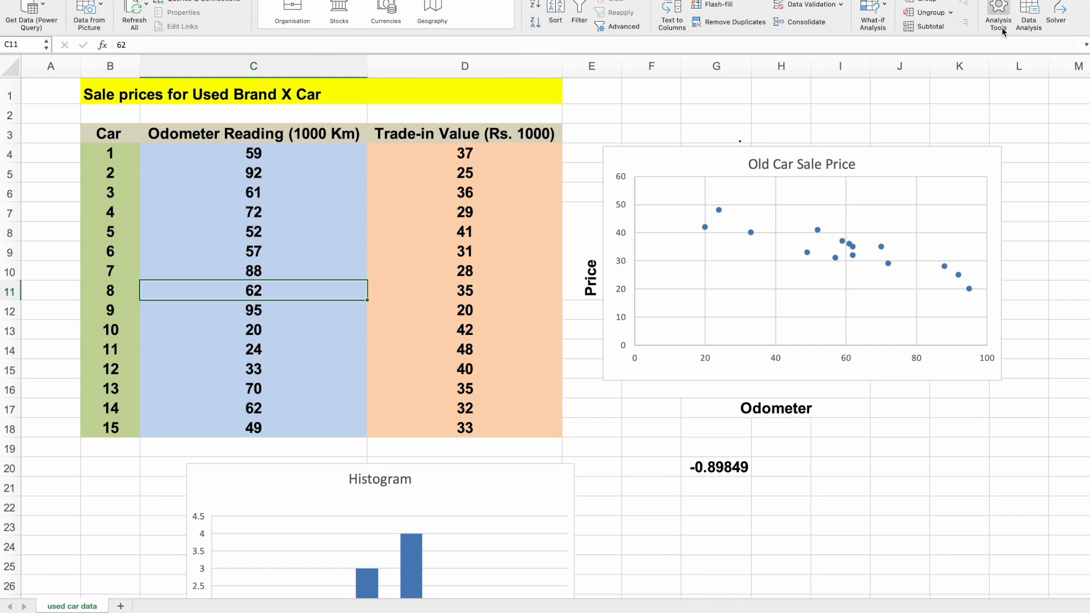
click(1030, 20)
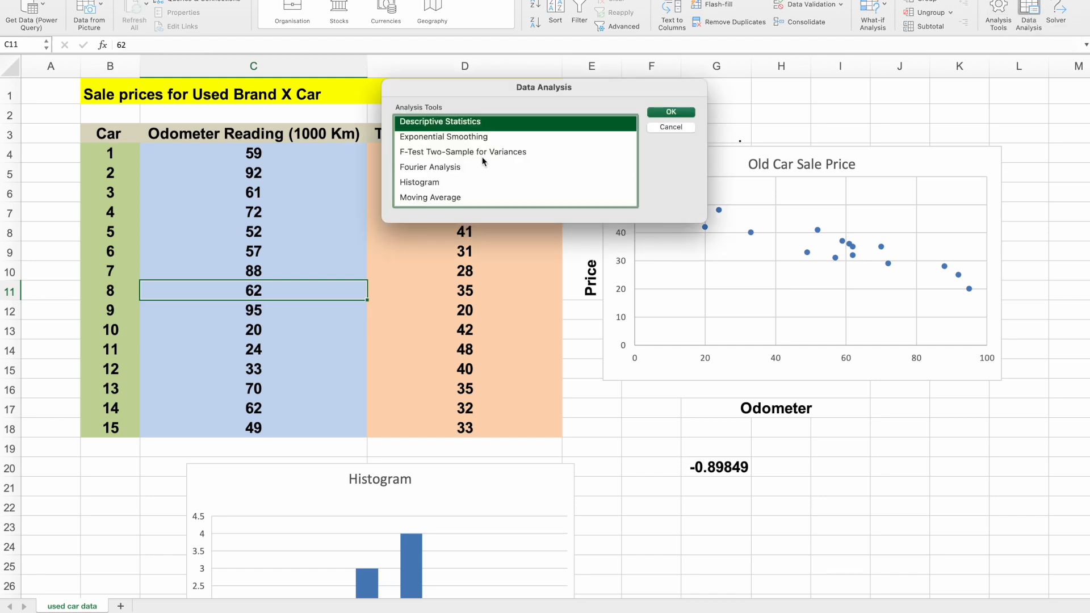
click(667, 127)
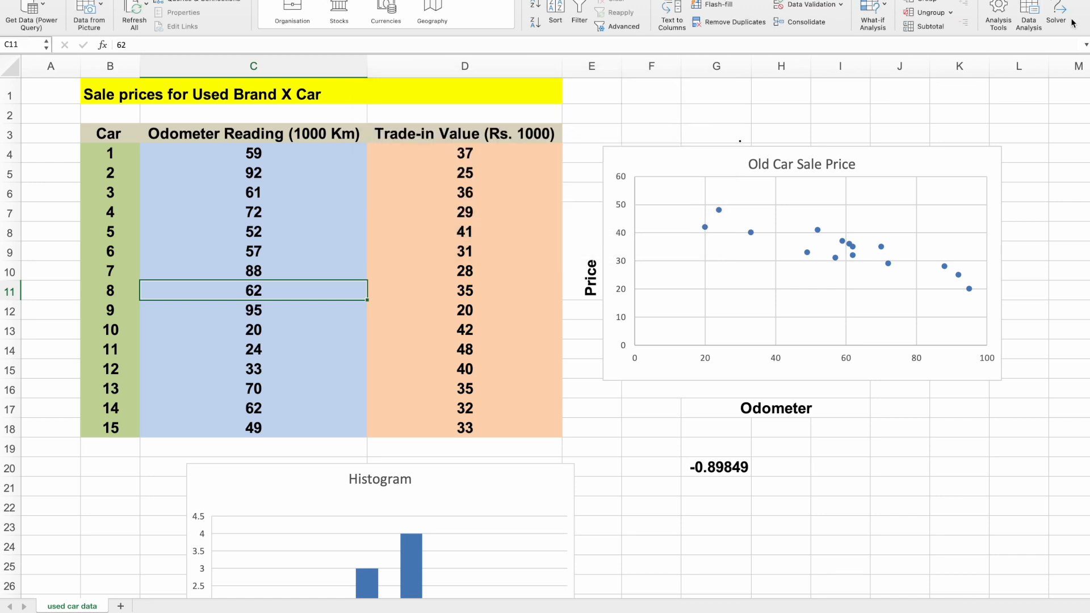
click(999, 14)
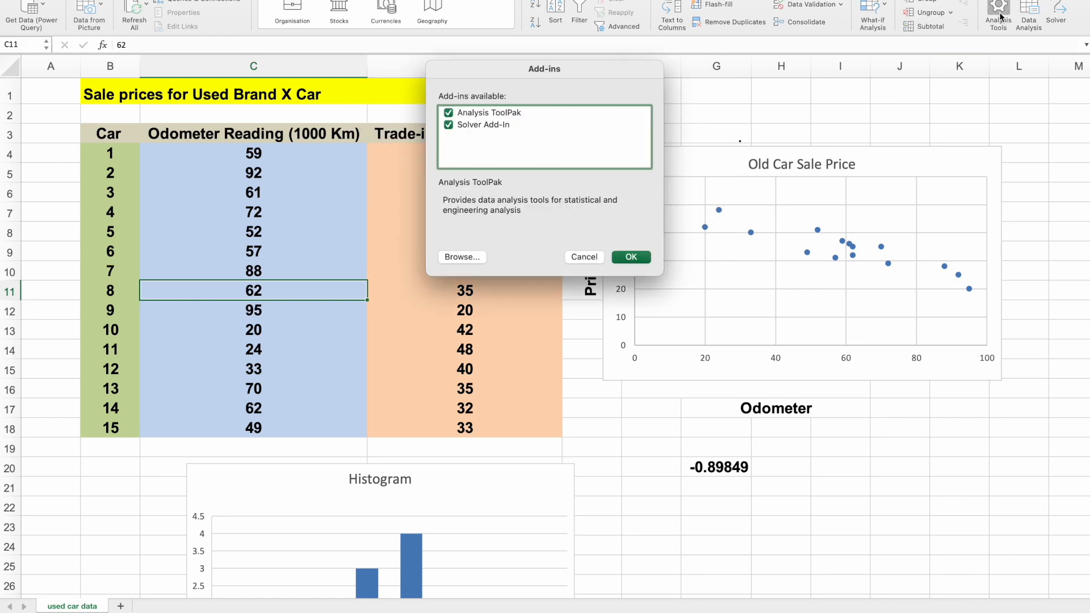
click(449, 112)
click(449, 125)
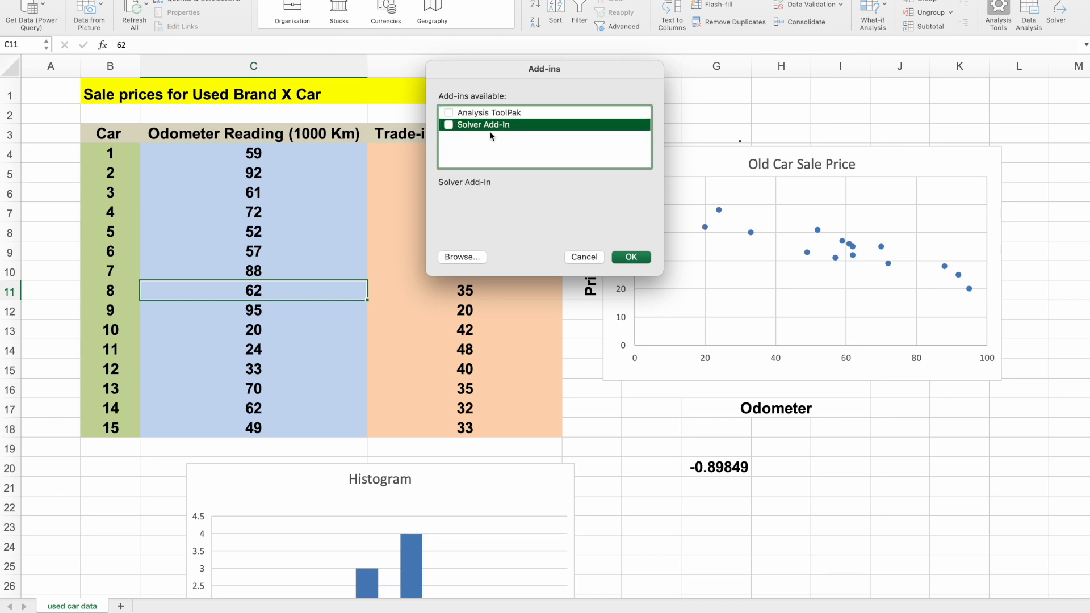
click(448, 112)
click(448, 124)
click(627, 256)
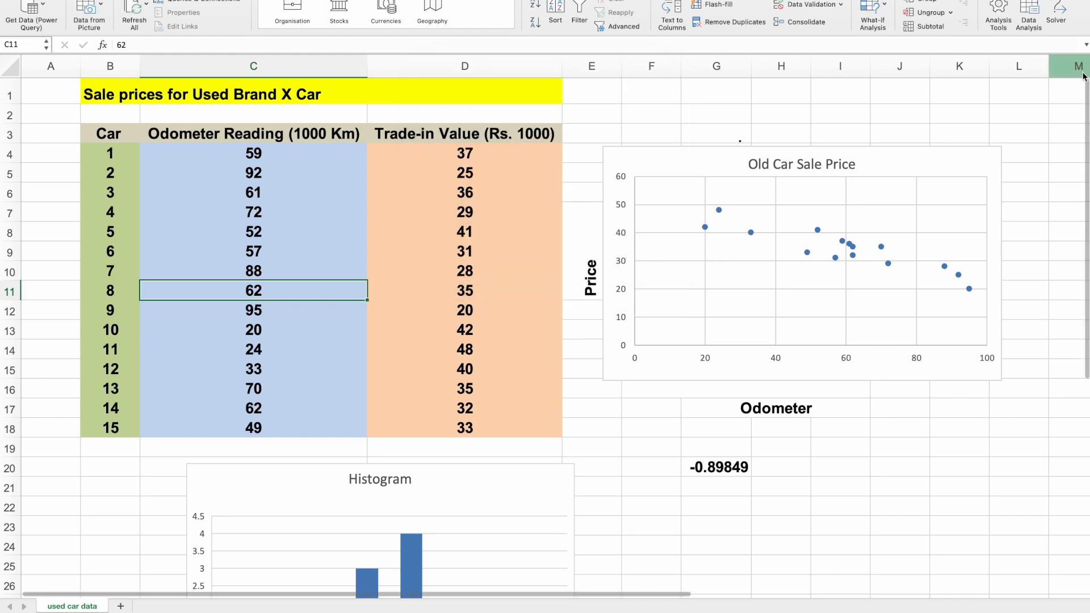
Step: Run a Regression with Y range D3:D18, X range C3:C18, labels, residuals, residual plots and line fit plots, output to a new worksheet
click(1029, 12)
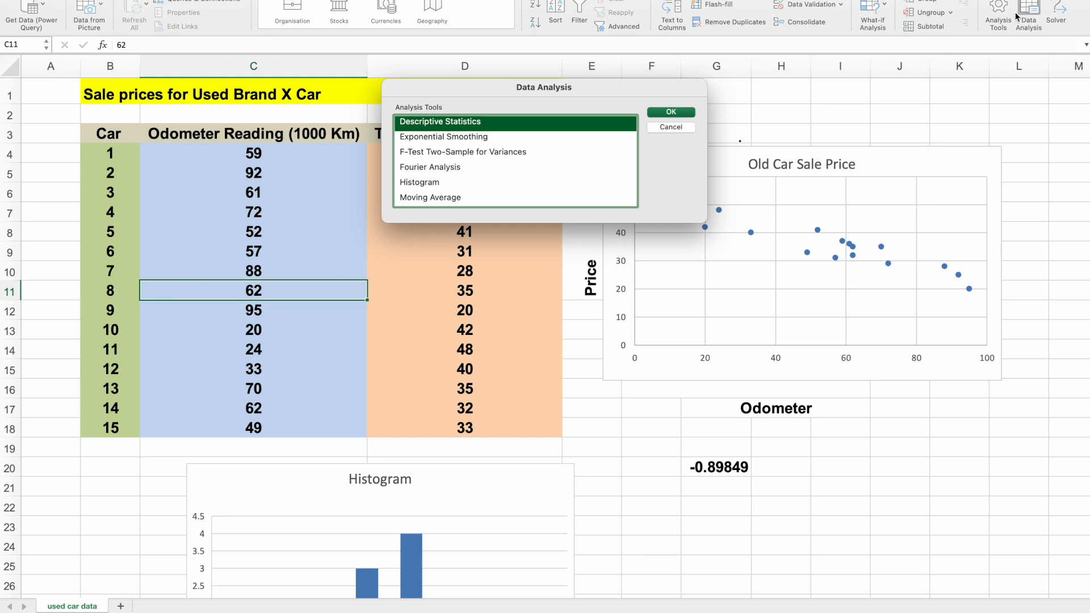
scroll(480, 176, down, 5)
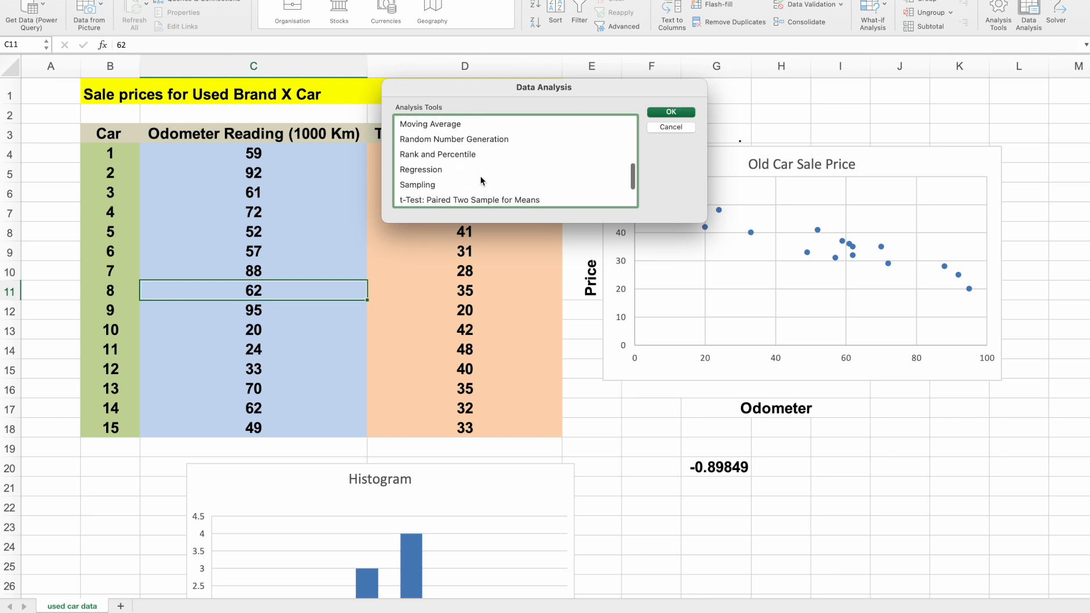
click(432, 170)
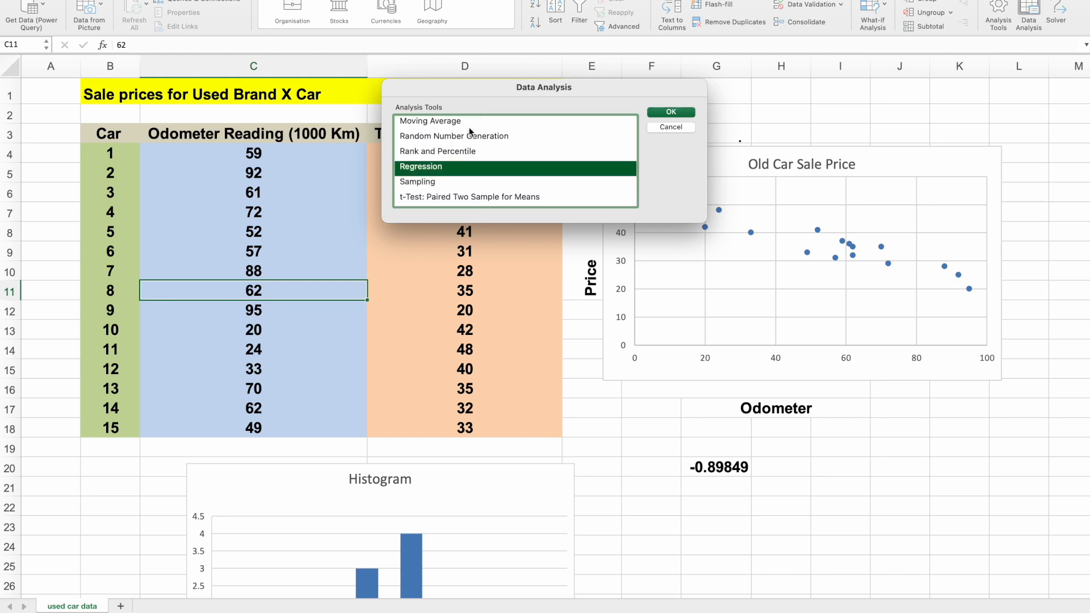
click(680, 112)
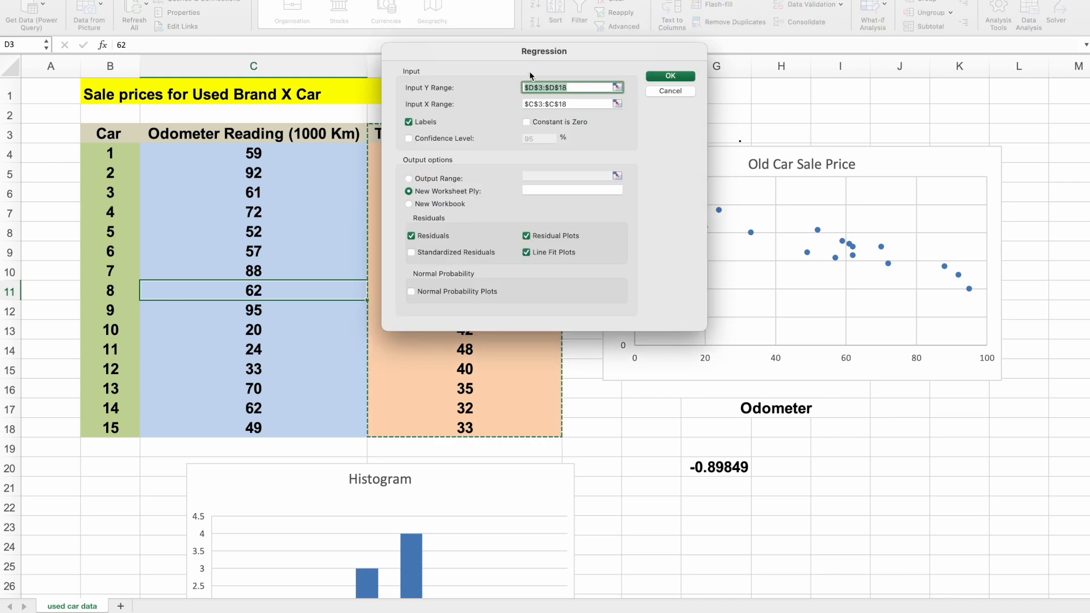
drag(525, 54, 818, 99)
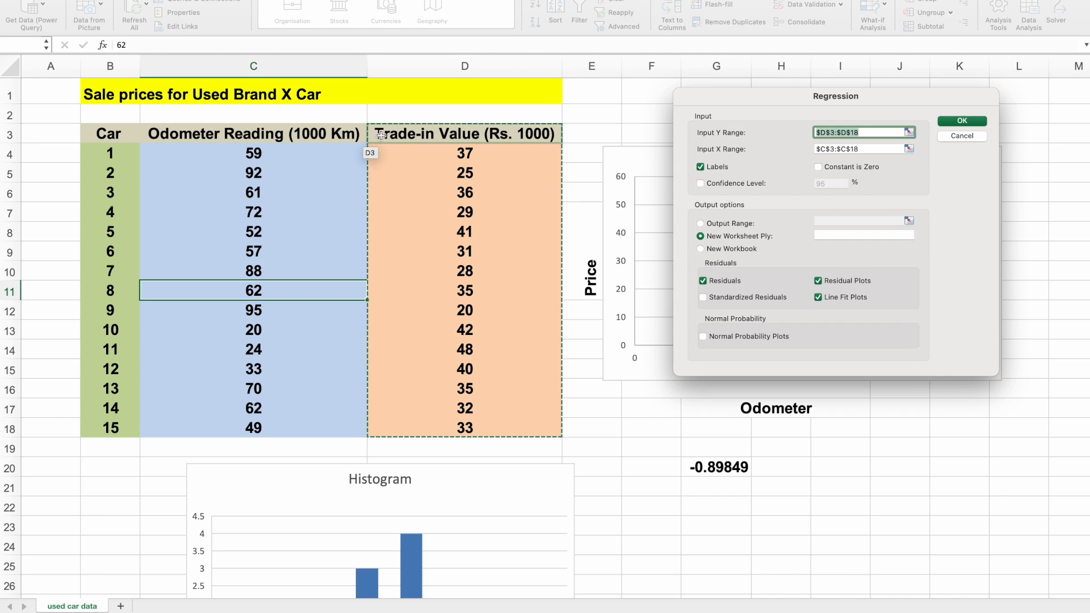
drag(381, 134, 454, 424)
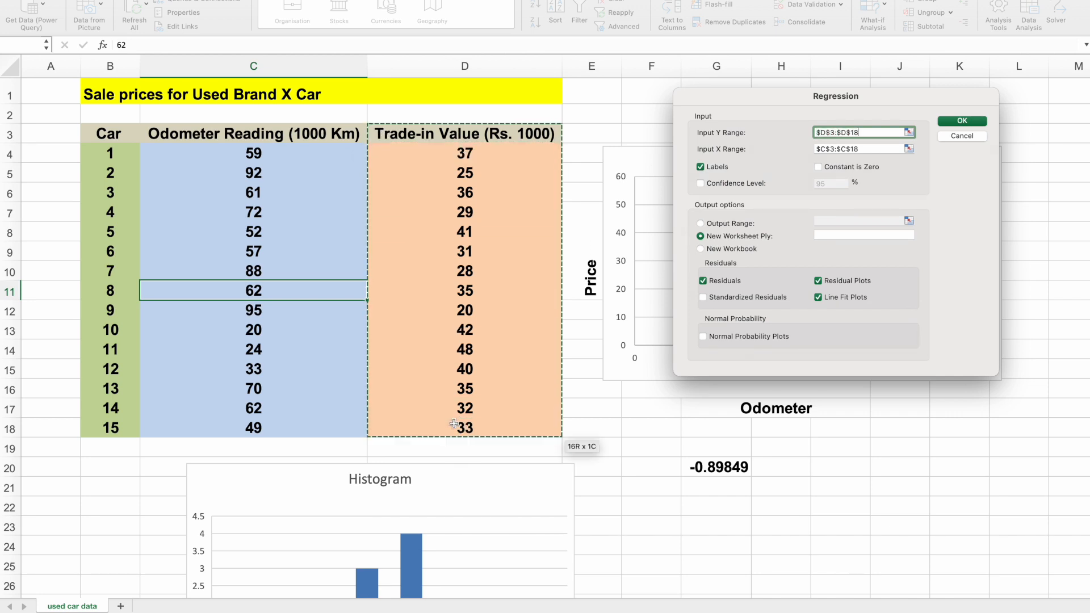
click(869, 150)
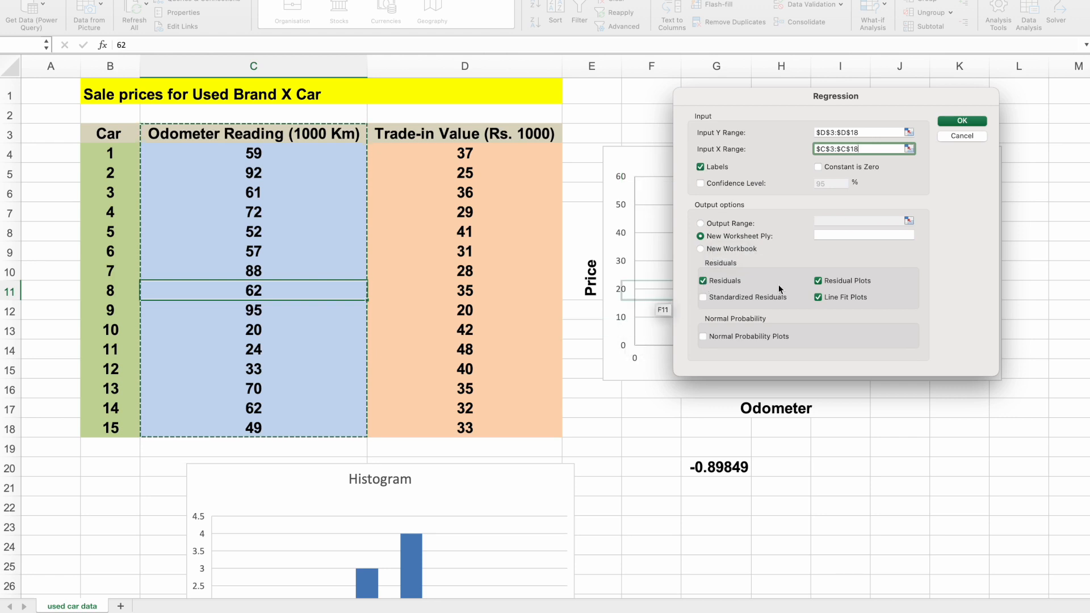
click(962, 121)
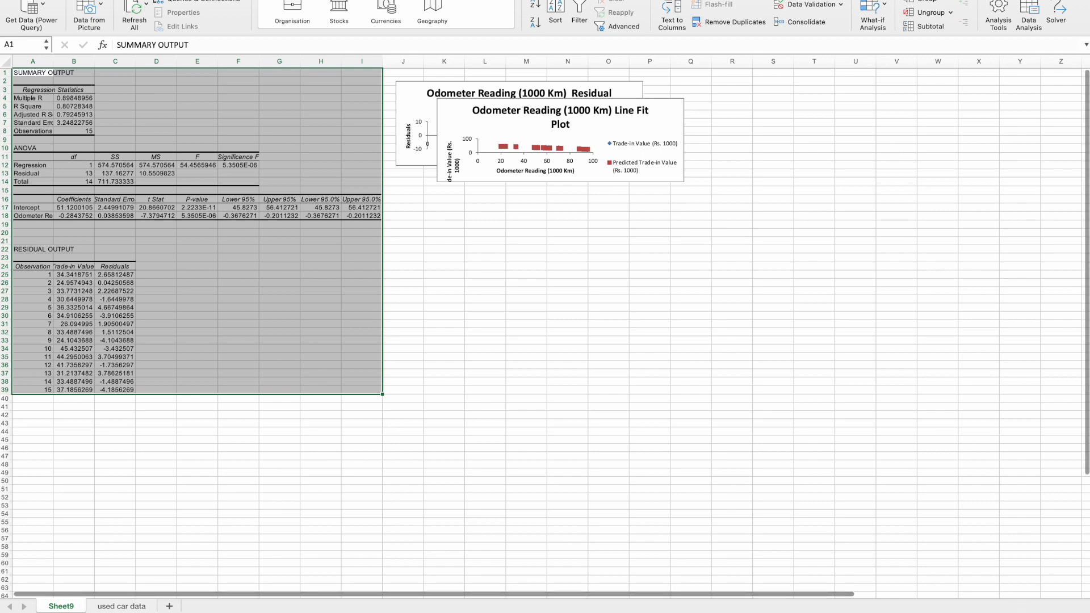
Step: Move the odometer line fit plot directly below the residual plot on the regression output sheet
scroll(559, 447, up, 5)
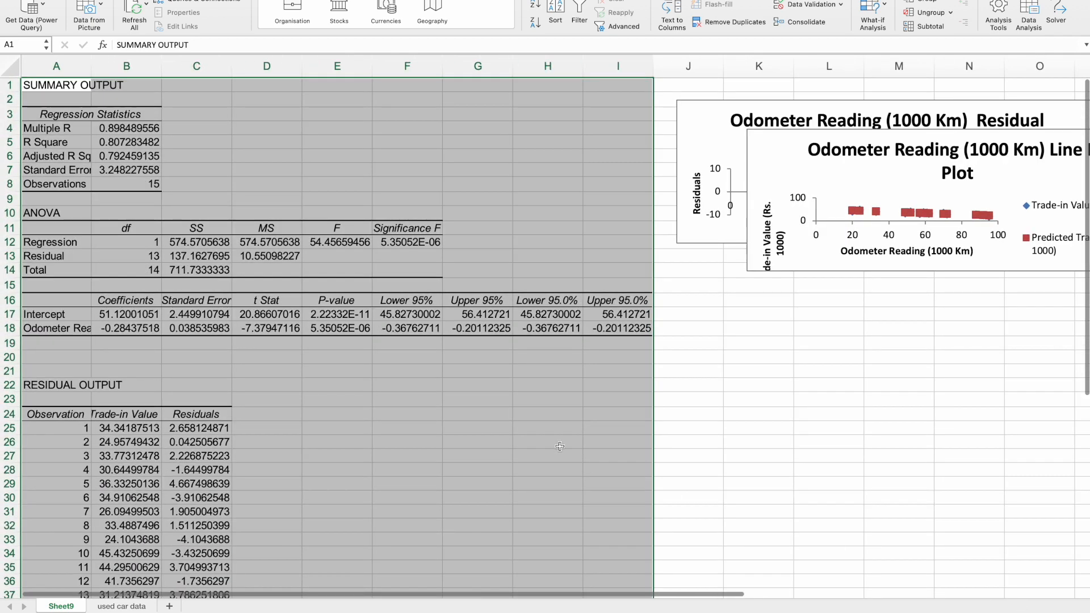
click(560, 447)
drag(776, 170, 702, 332)
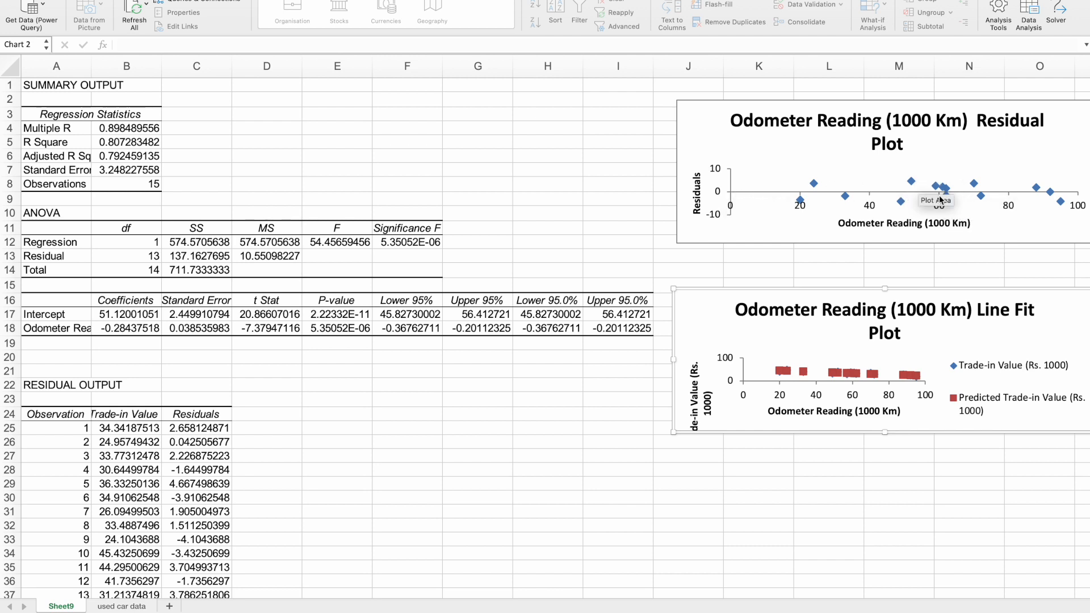
click(516, 183)
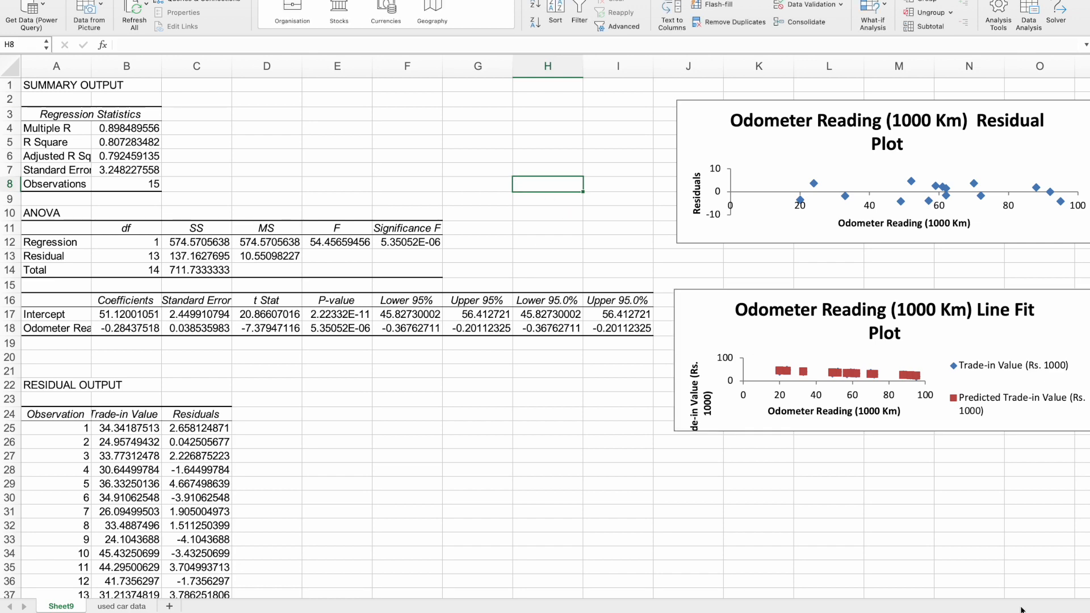
scroll(557, 426, up, 1)
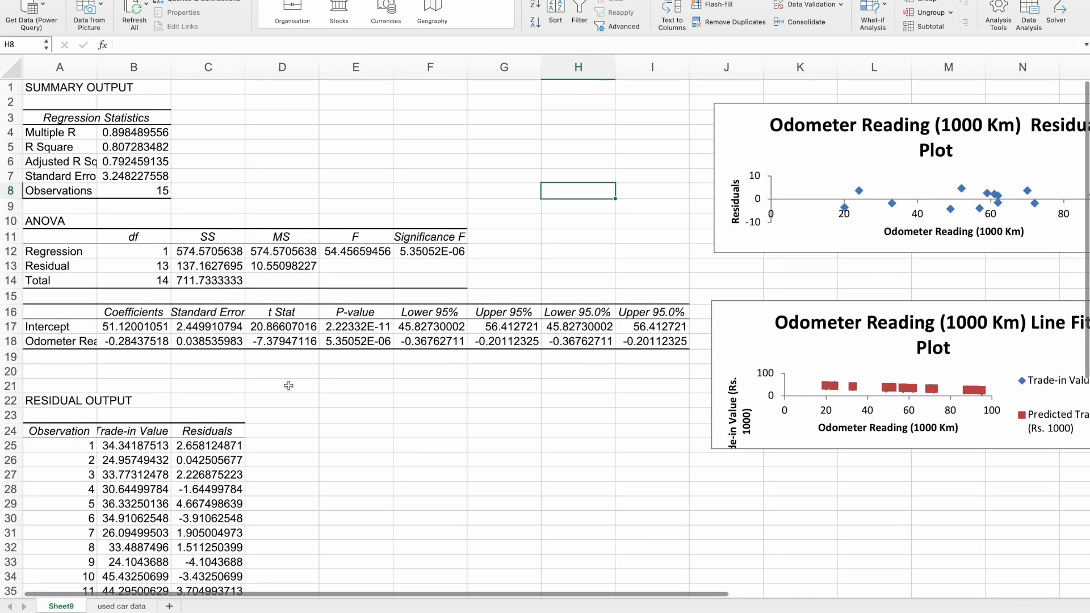
Step: Widen column A of the regression output so its full row labels are readable
scroll(317, 223, down, 1)
scroll(317, 224, up, 1)
click(66, 90)
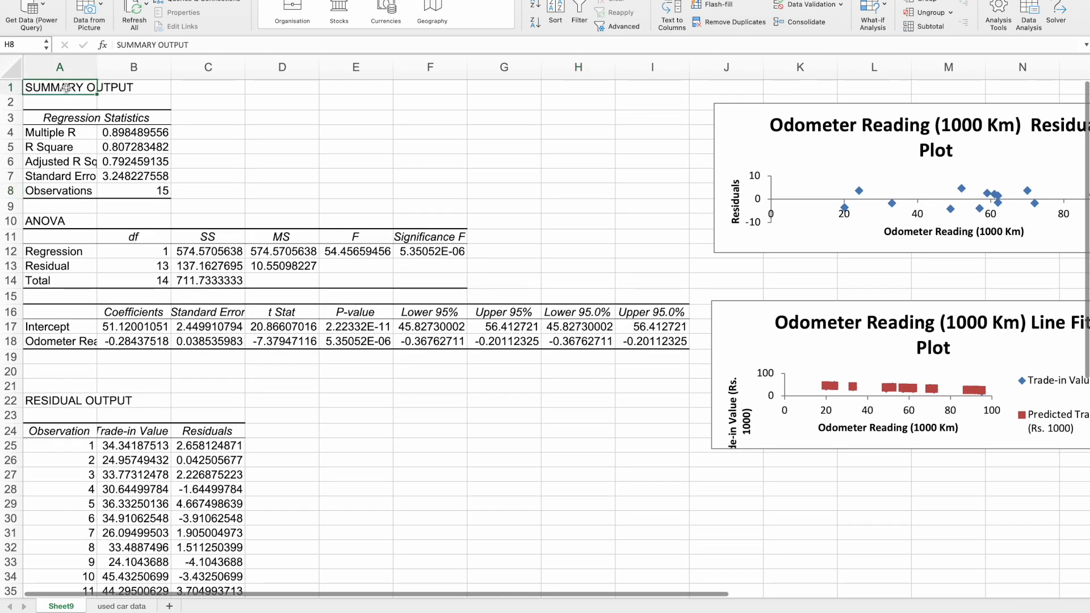
drag(97, 67, 191, 67)
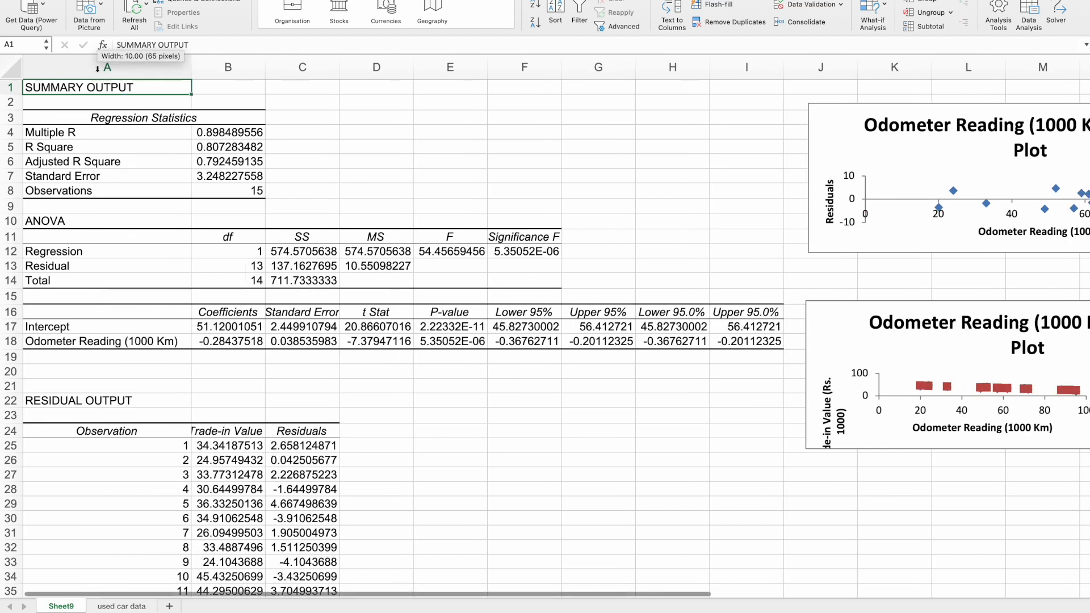
Step: Fill the Coefficients cells B16:B19 with green and check the intercept and odometer coefficient
drag(239, 311, 238, 356)
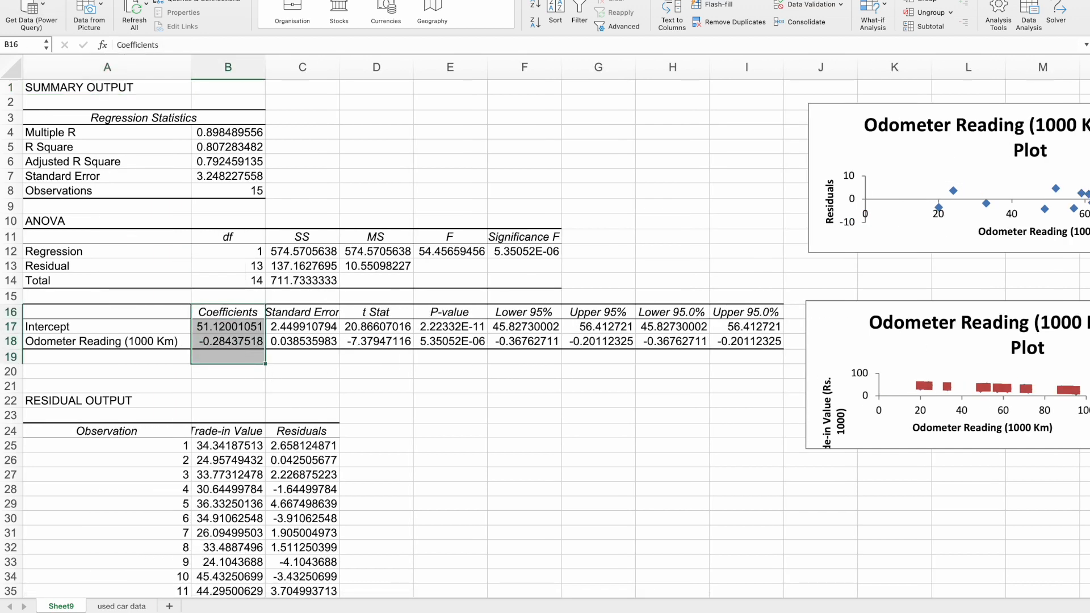
click(25, 0)
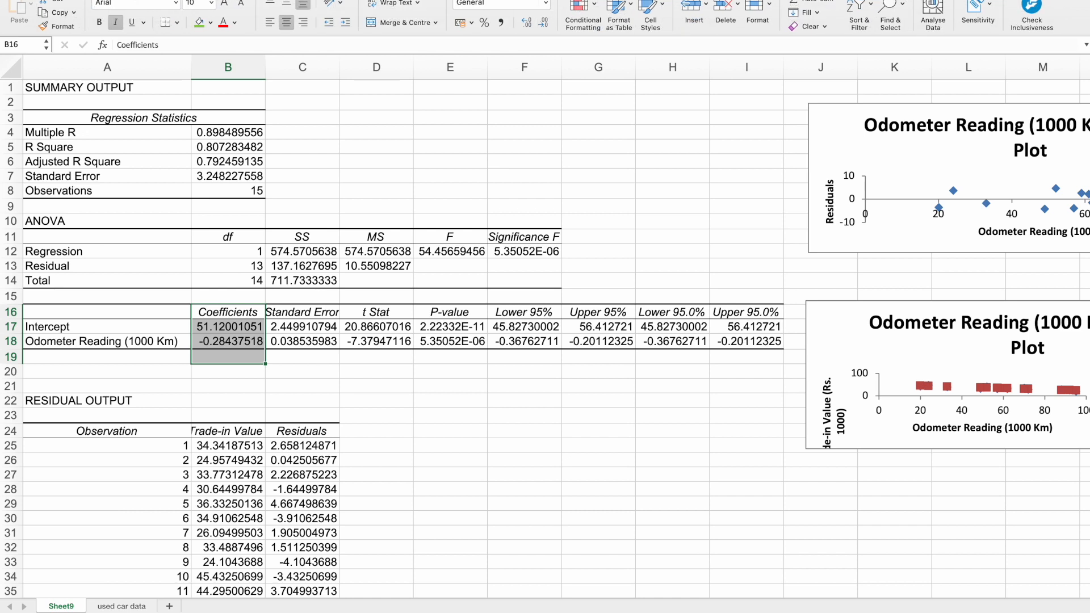
click(199, 23)
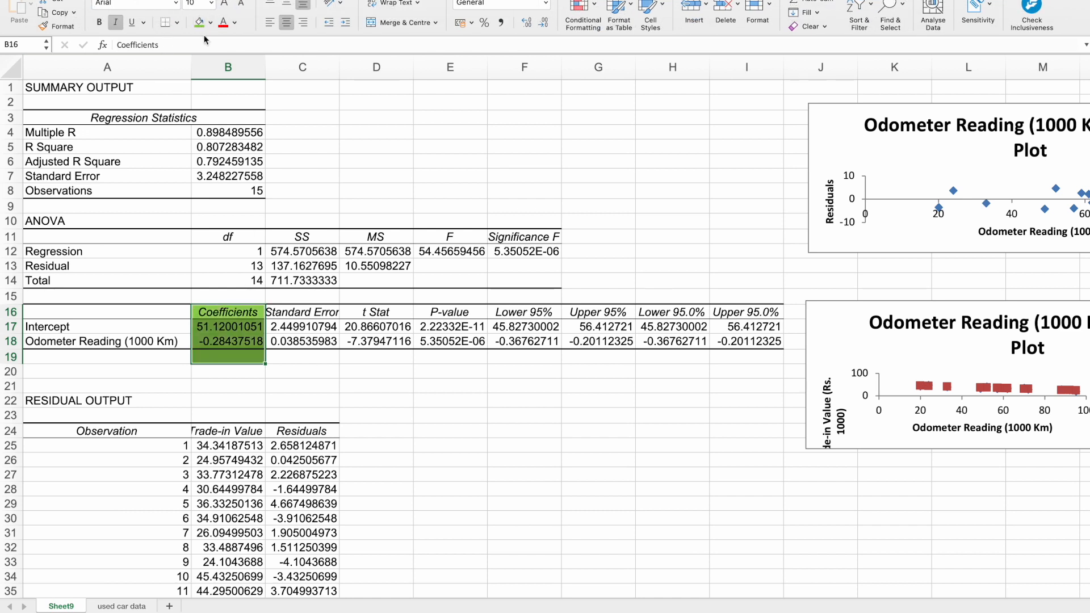
click(284, 358)
click(149, 327)
click(227, 330)
click(97, 342)
click(217, 343)
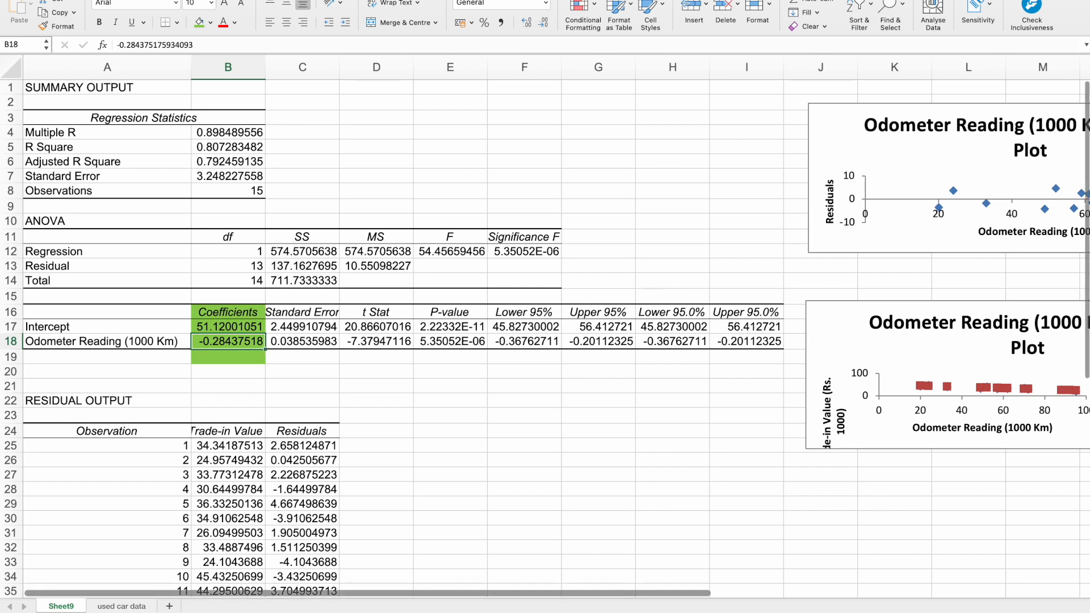
click(307, 385)
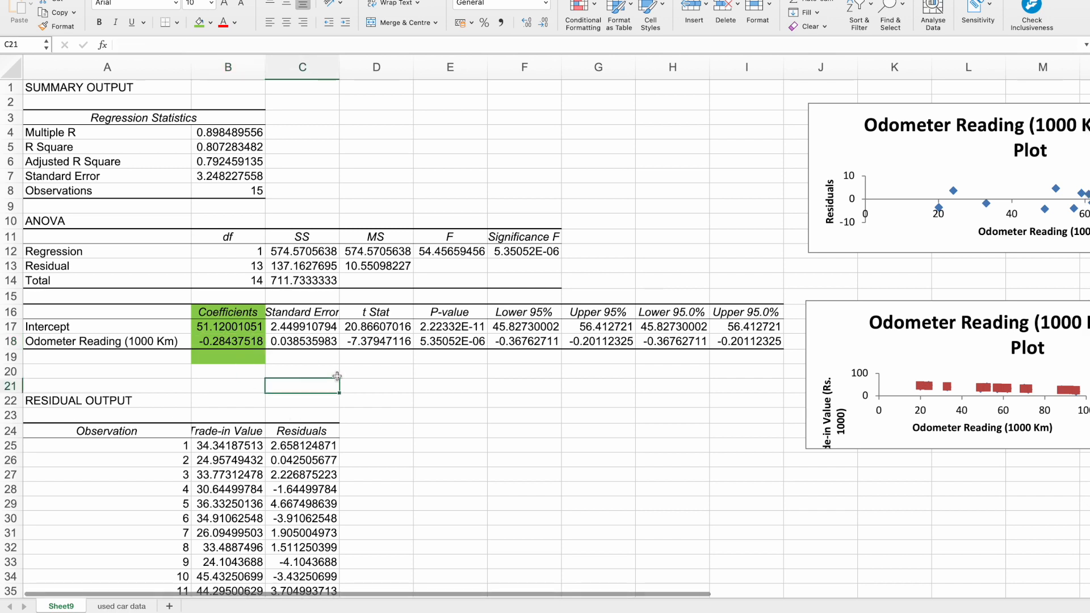
text(Y =)
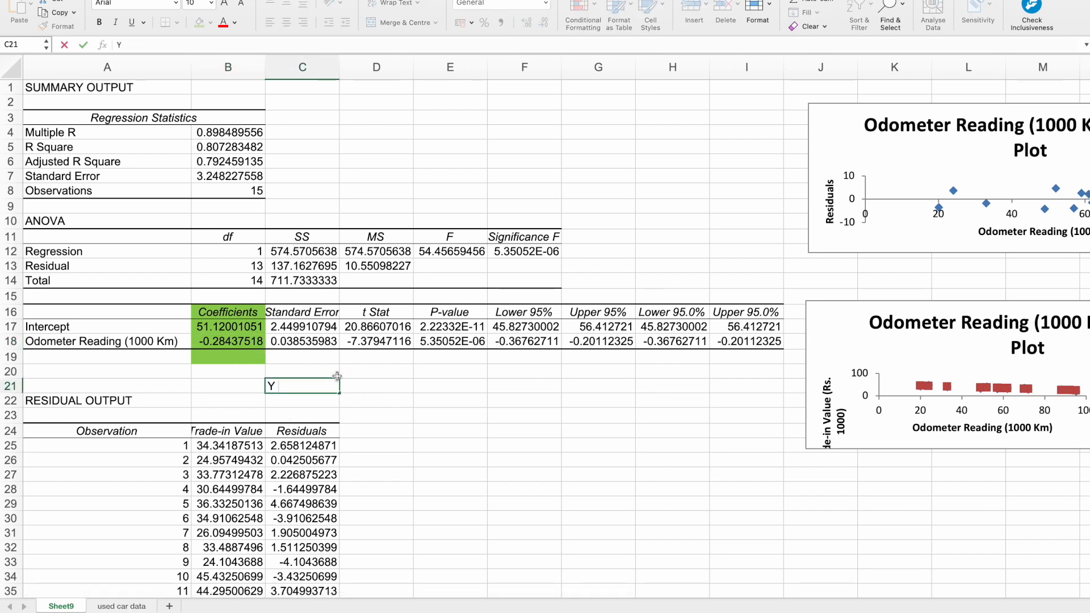
key(Escape)
Step: Start the regression equation in row 21 with y in D21 and a reference to intercept B17 in E21
scroll(341, 377, right, 1)
scroll(341, 378, down, 1)
click(357, 381)
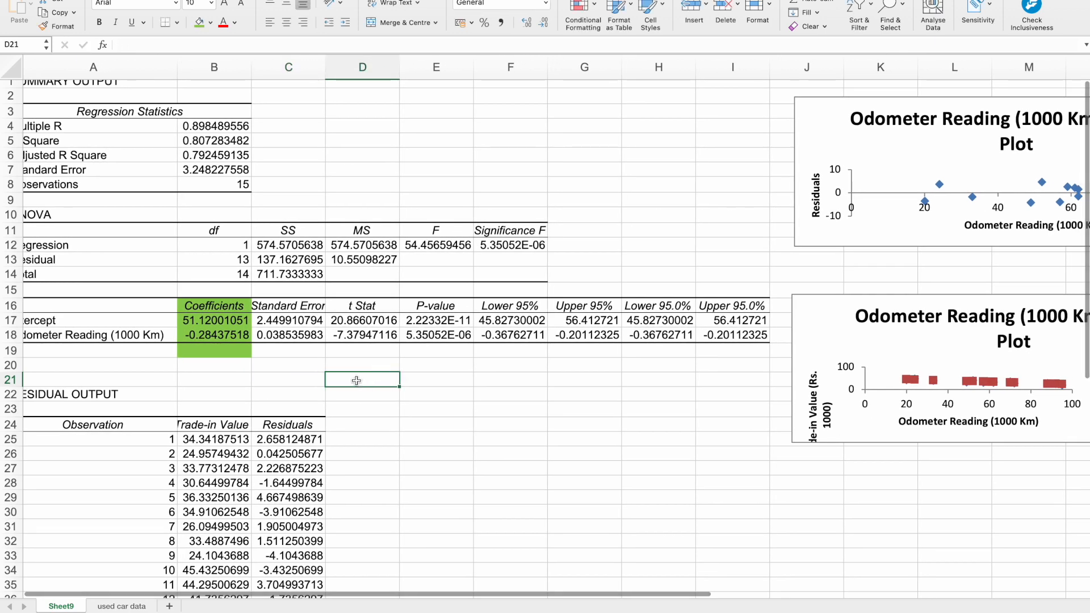
text(y)
click(450, 384)
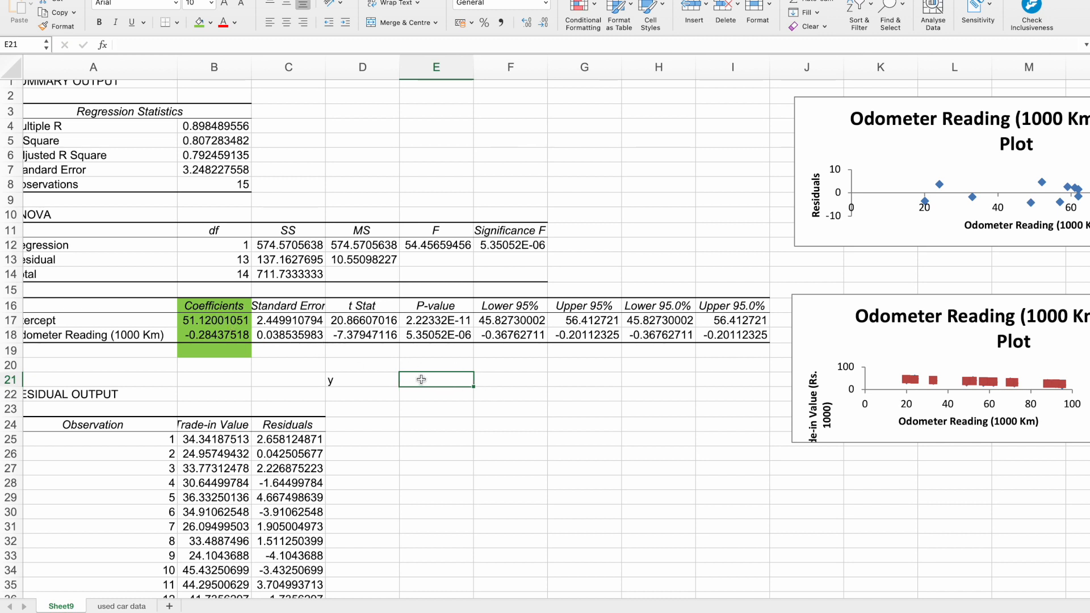
text(=)
click(226, 323)
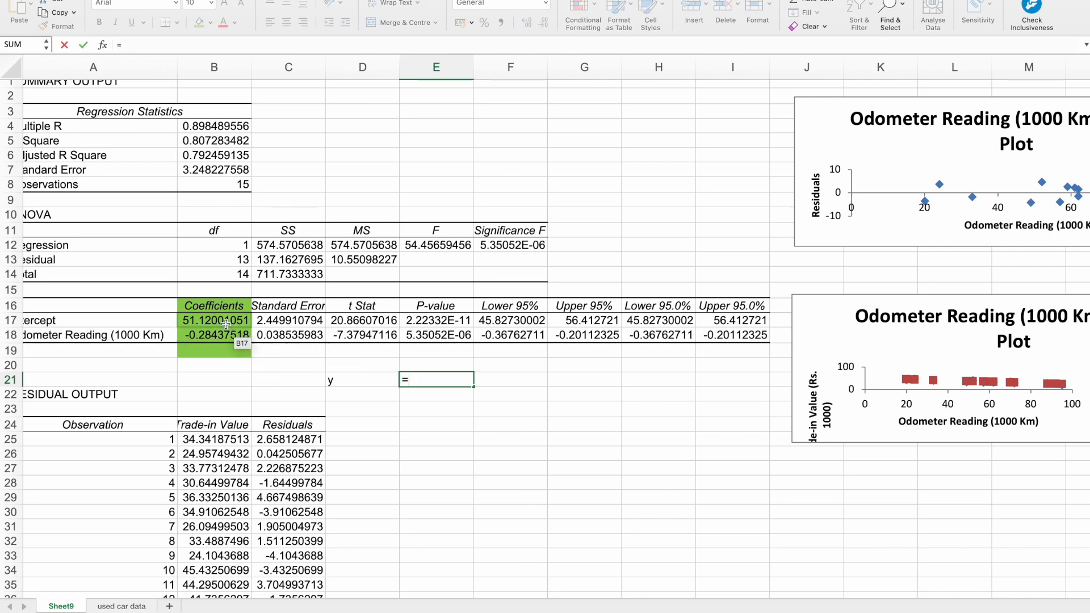
key(Return)
Step: Continue the equation with a plus sign in F21 and a reference to odometer coefficient B18 in G21
scroll(398, 352, down, 1)
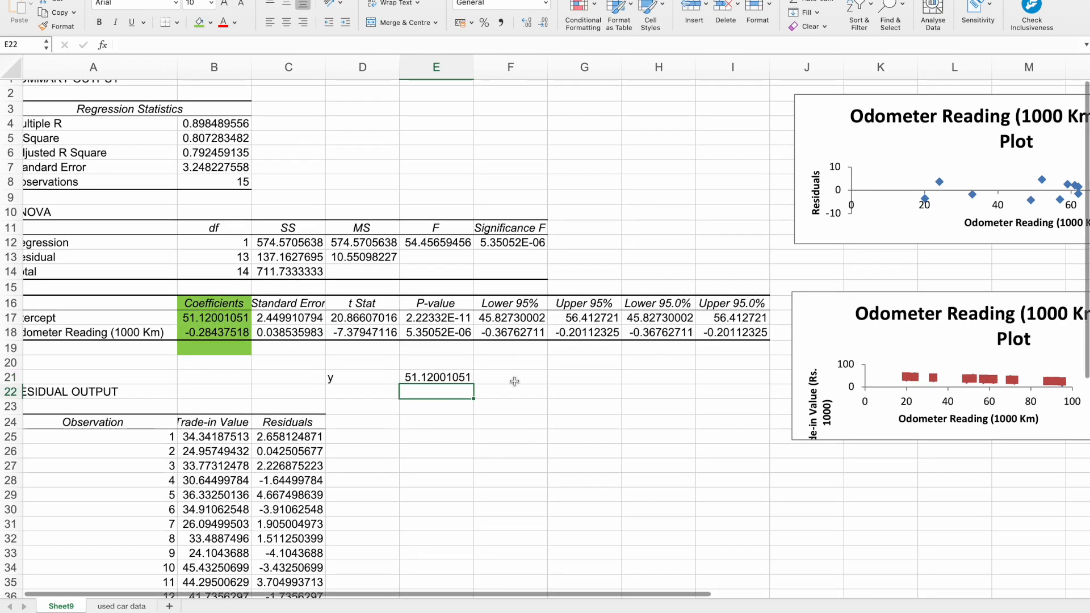
click(533, 380)
text(=)
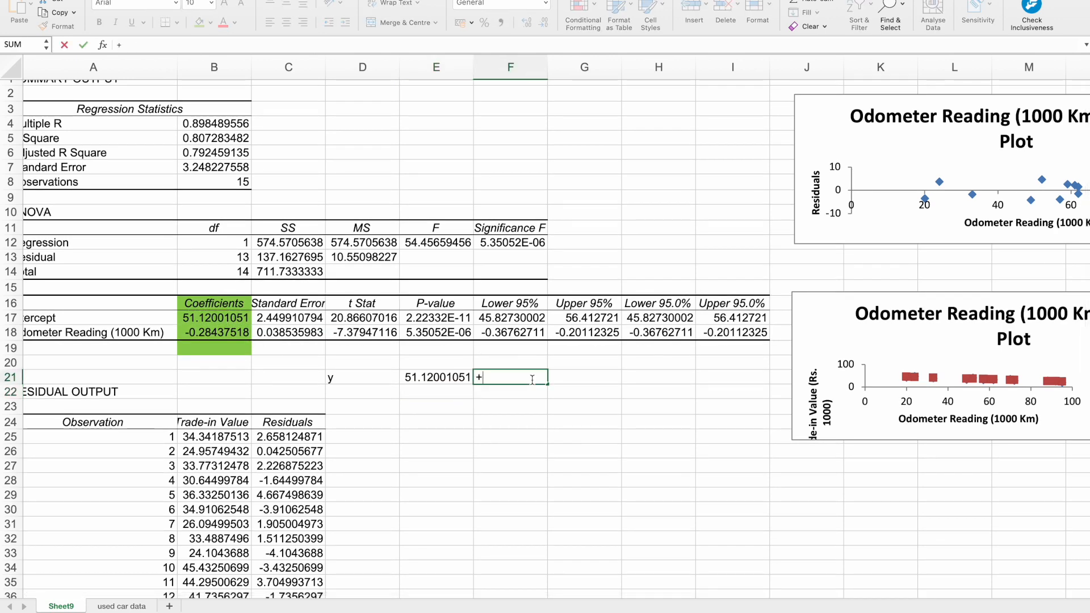
key(BackSpace)
text(-)
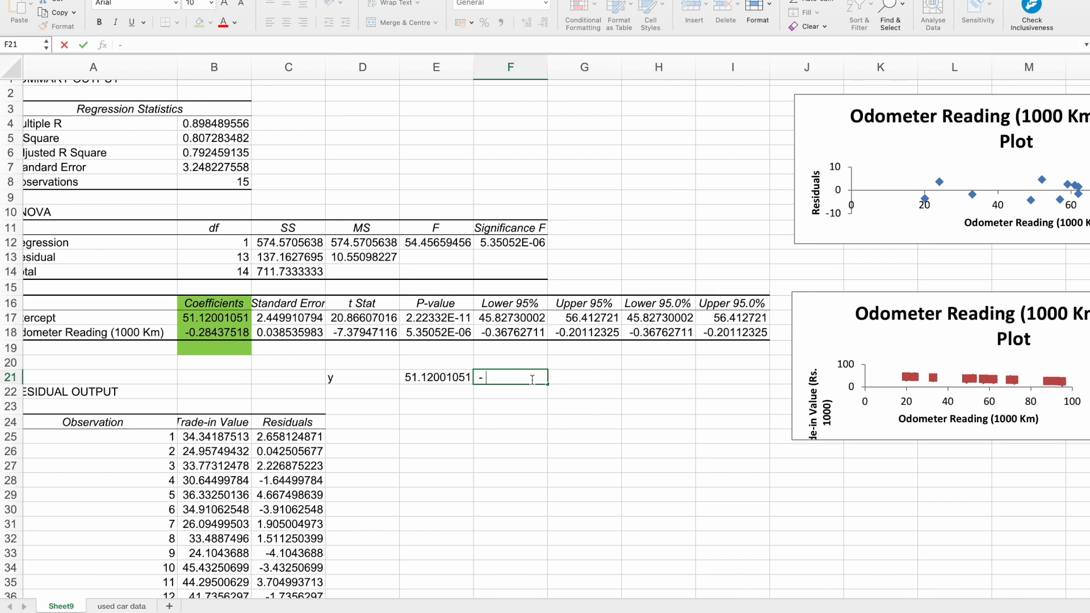
click(584, 379)
text(=)
click(238, 335)
key(Return)
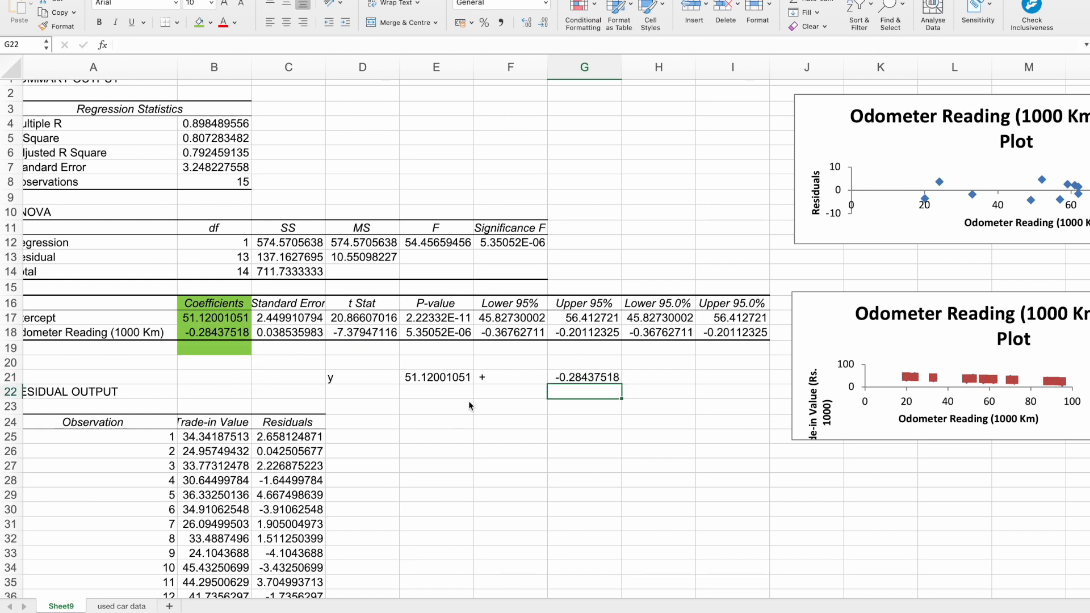
Step: Complete the equation with * in H21 and x in I21
click(666, 380)
text(*)
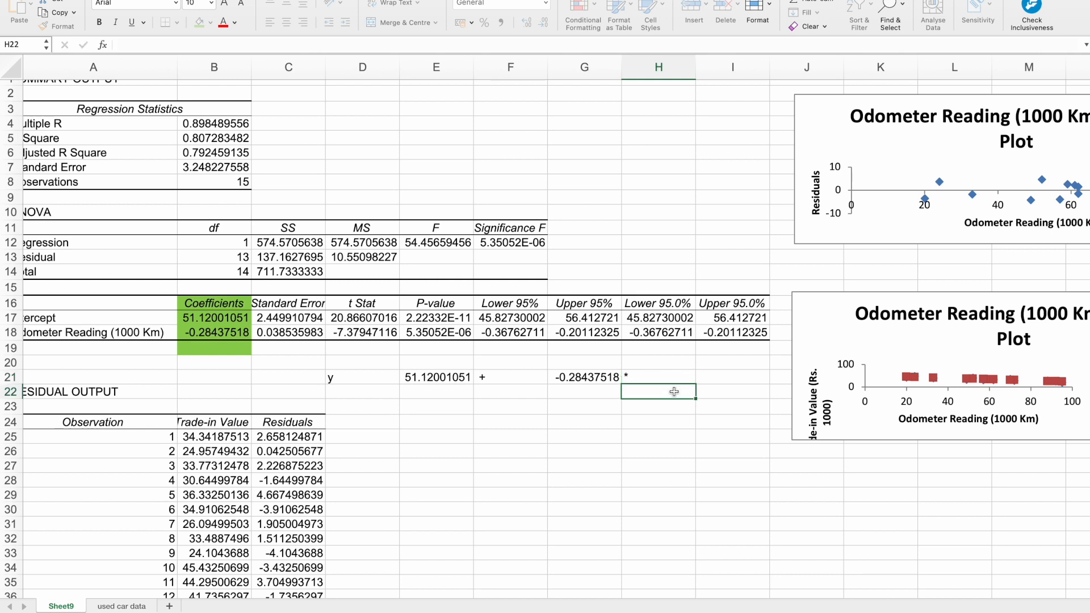
click(738, 376)
text(x)
key(Return)
Step: Review the equation in D21:I21 term by term and look over the residual output table below it
key(Left)
key(Left)
key(Left)
key(Left)
key(Left)
key(Up)
key(shift+Right)
key(shift+Right)
key(shift+Right)
key(shift+Right)
key(shift+Right)
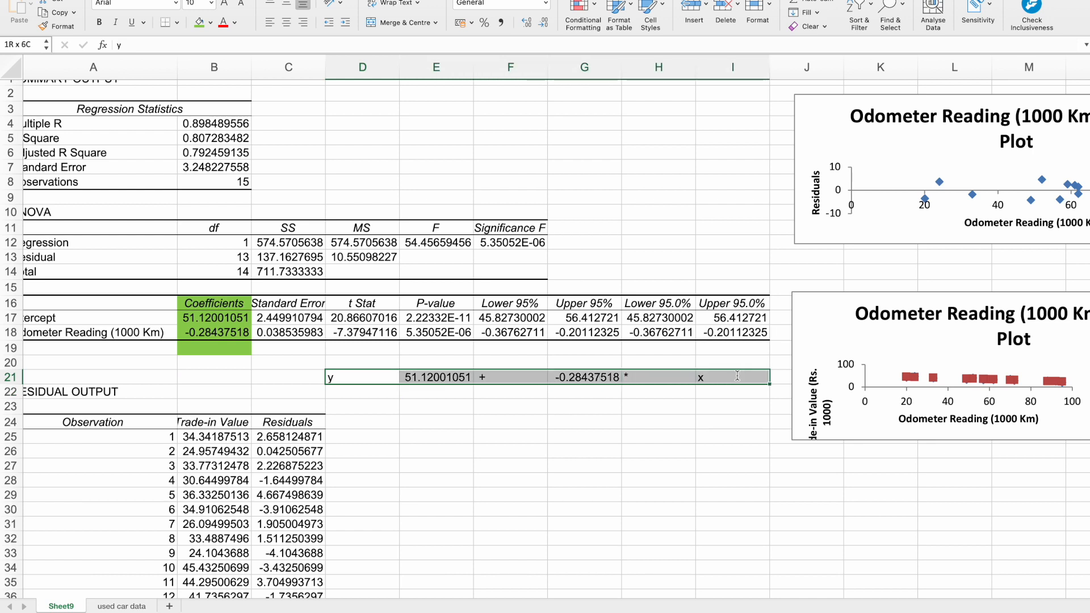
click(376, 379)
click(434, 377)
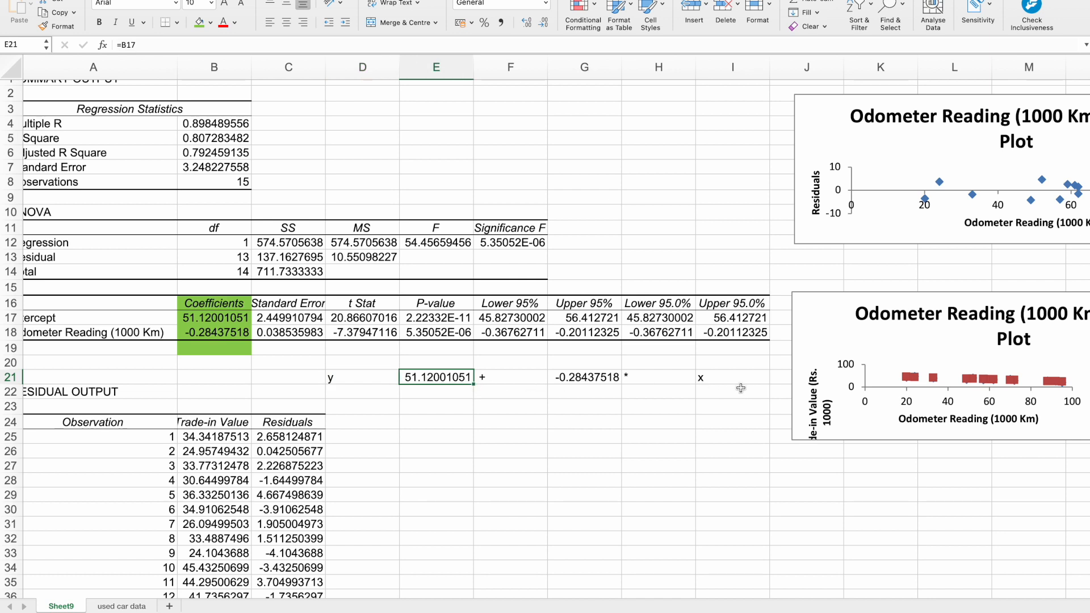
click(713, 378)
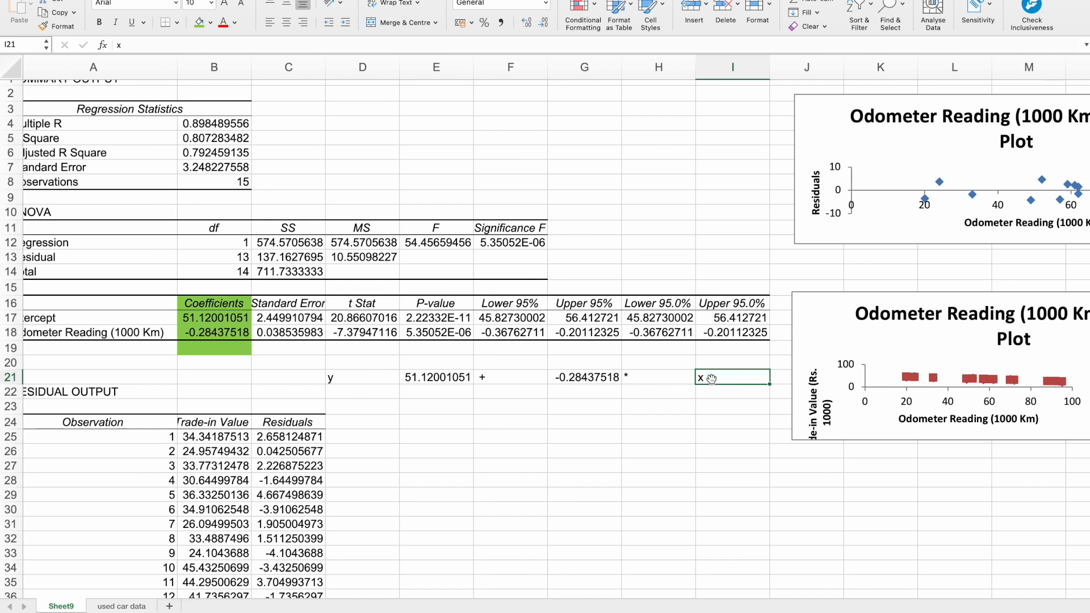
click(348, 378)
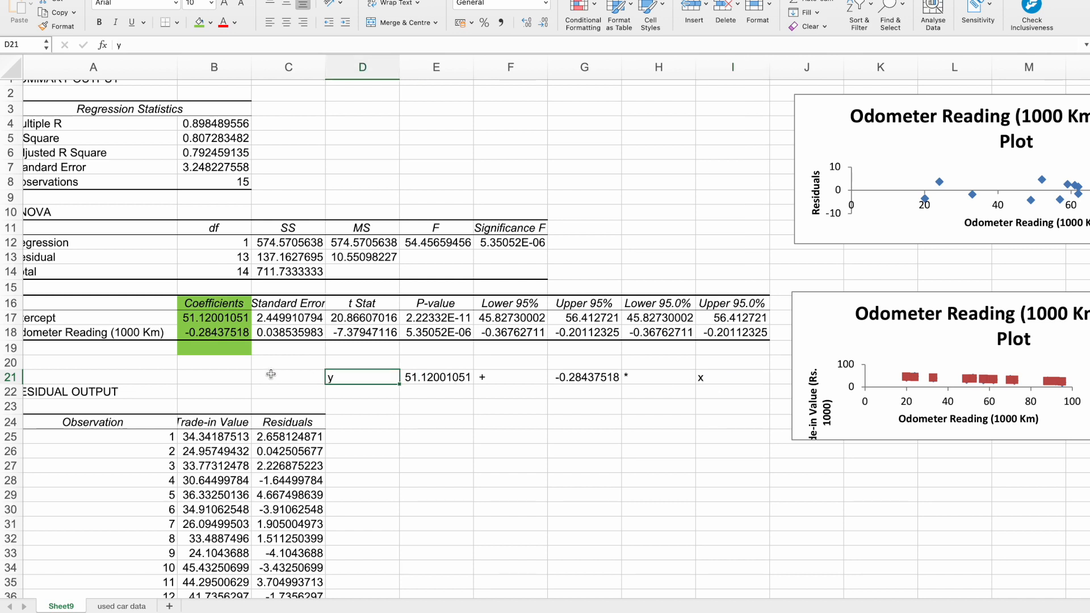
scroll(271, 374, left, 1)
scroll(295, 378, down, 3)
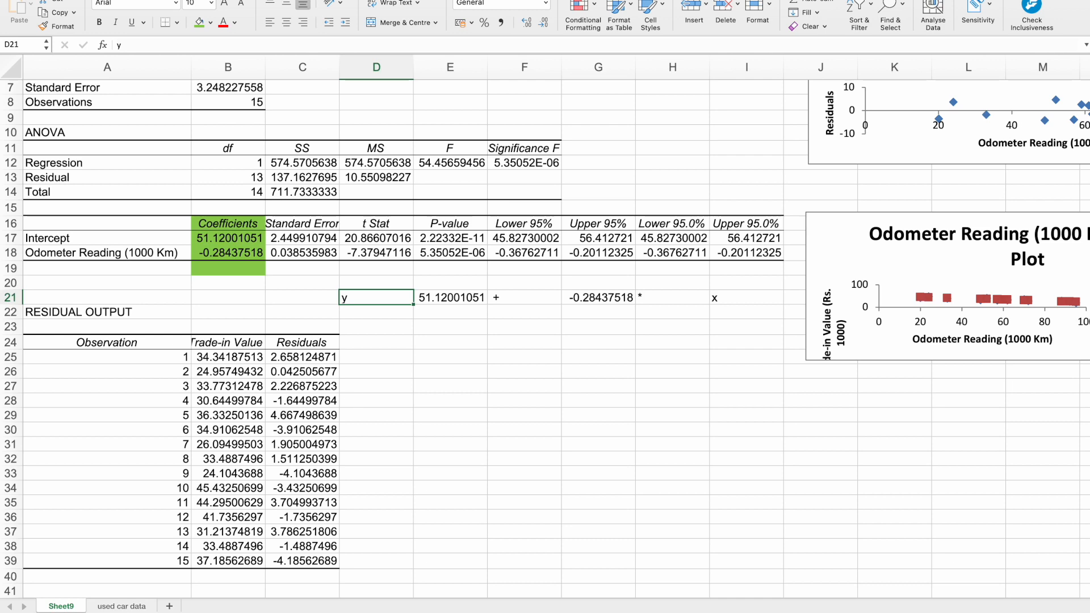
Step: On the used car data sheet, draw a freehand black trend line through the scatter chart's points
click(120, 606)
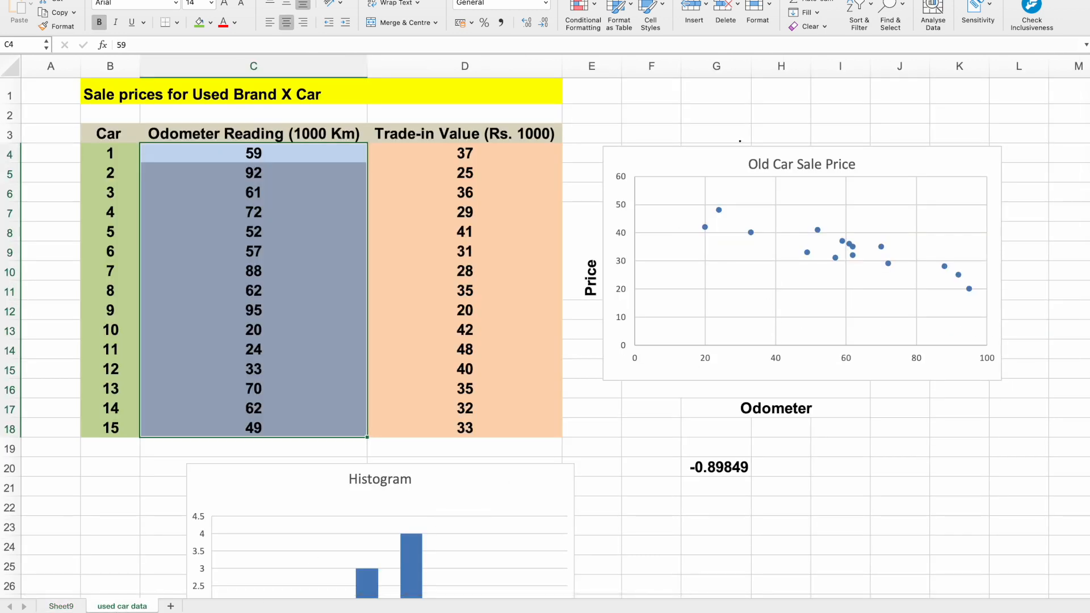
click(244, 1)
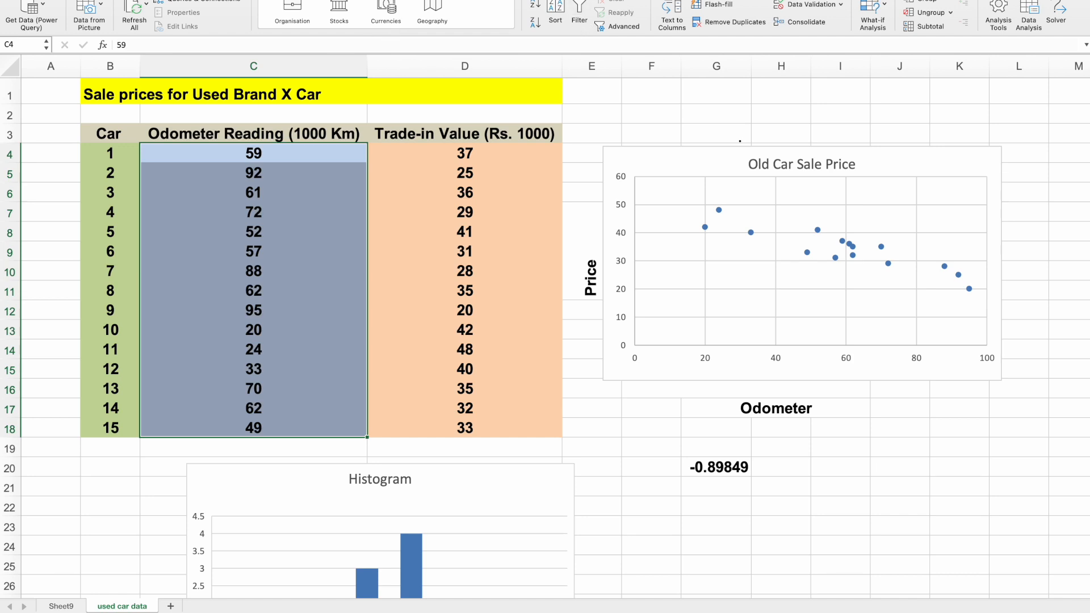
click(97, 0)
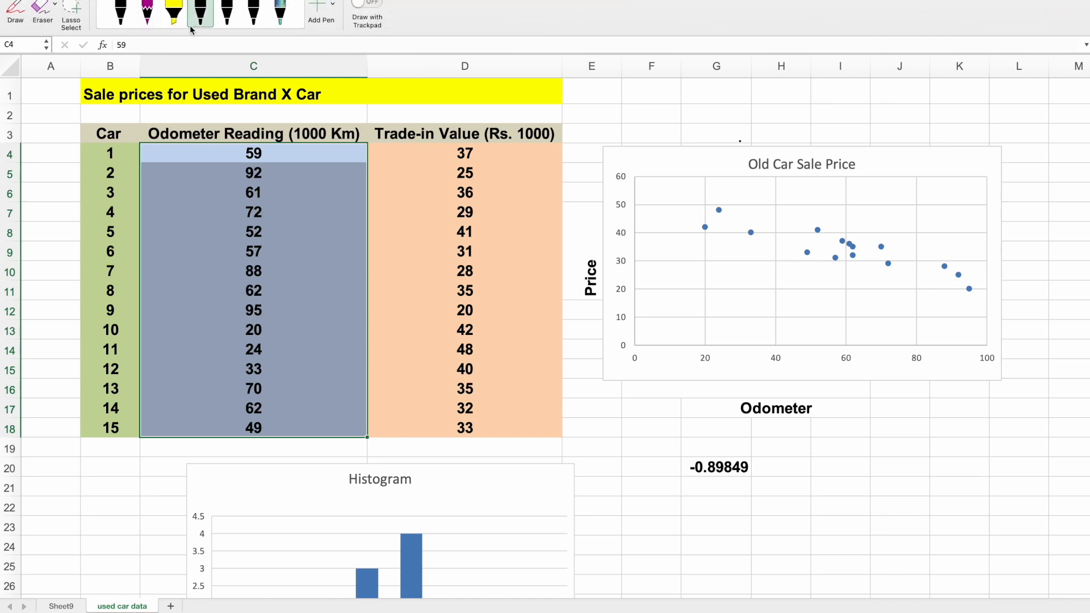
click(125, 18)
drag(671, 212, 941, 265)
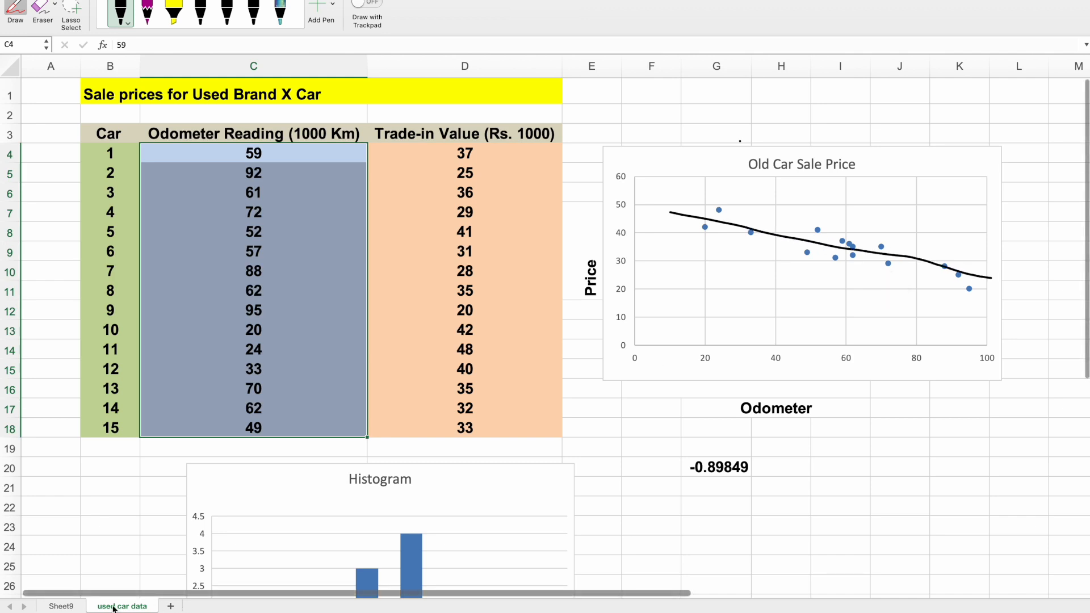
Step: Draw short vertical black strokes from several scatter points to the trend line to illustrate the residuals
click(61, 607)
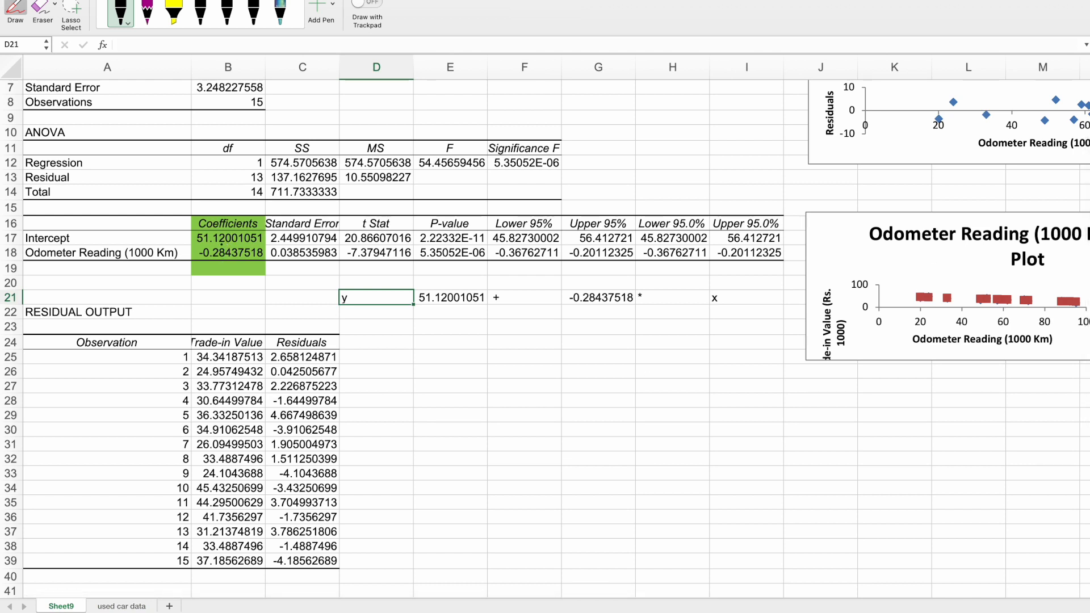
click(120, 606)
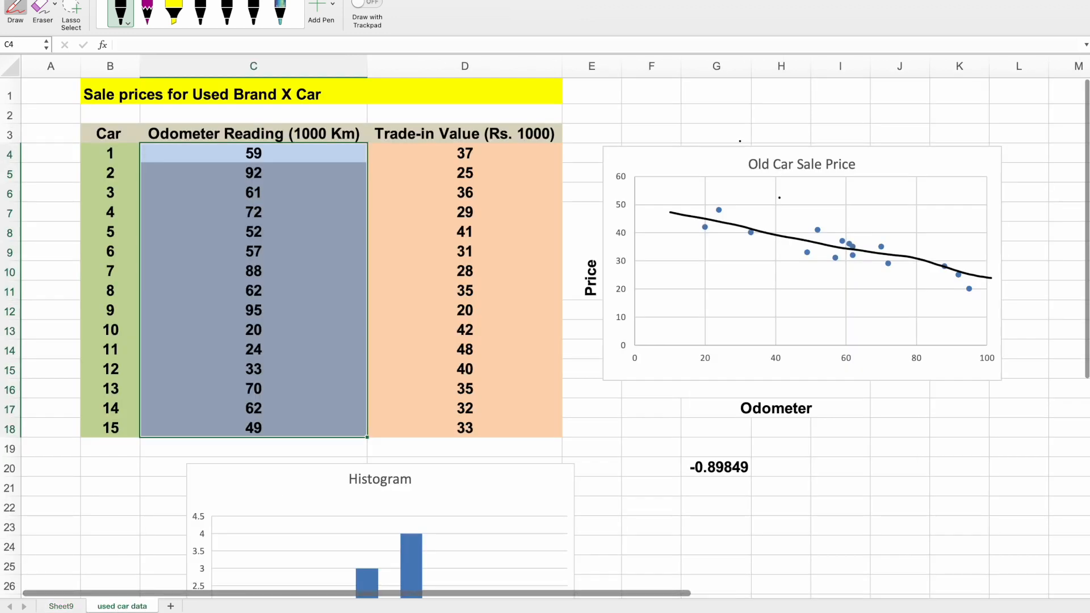
drag(718, 214, 718, 223)
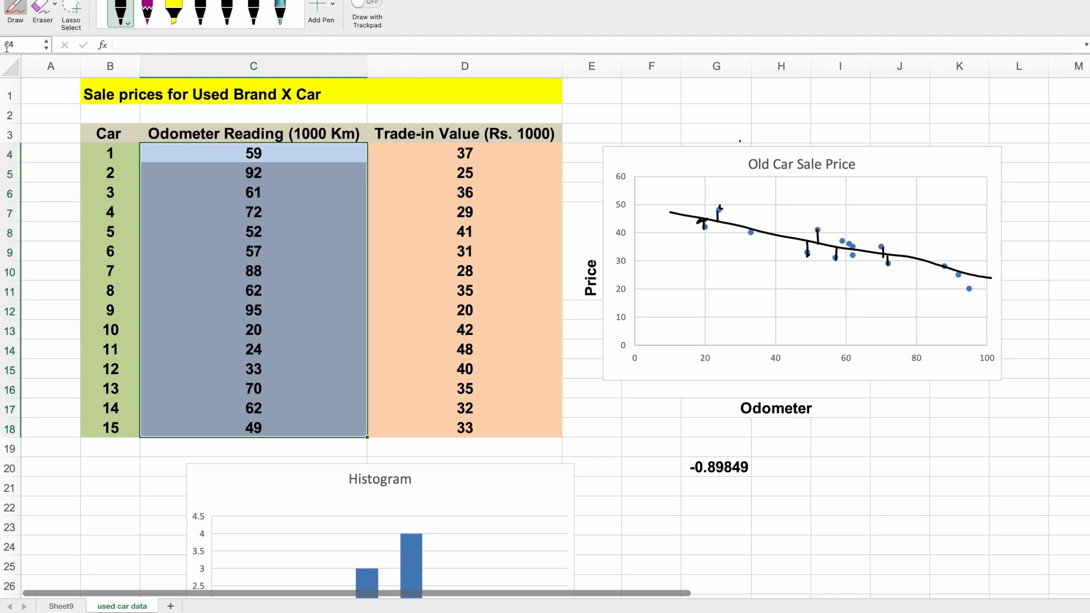
Step: Examine Multiple R, R Square and Adjusted R Square in the Regression Statistics on Sheet9
click(73, 604)
scroll(422, 440, up, 3)
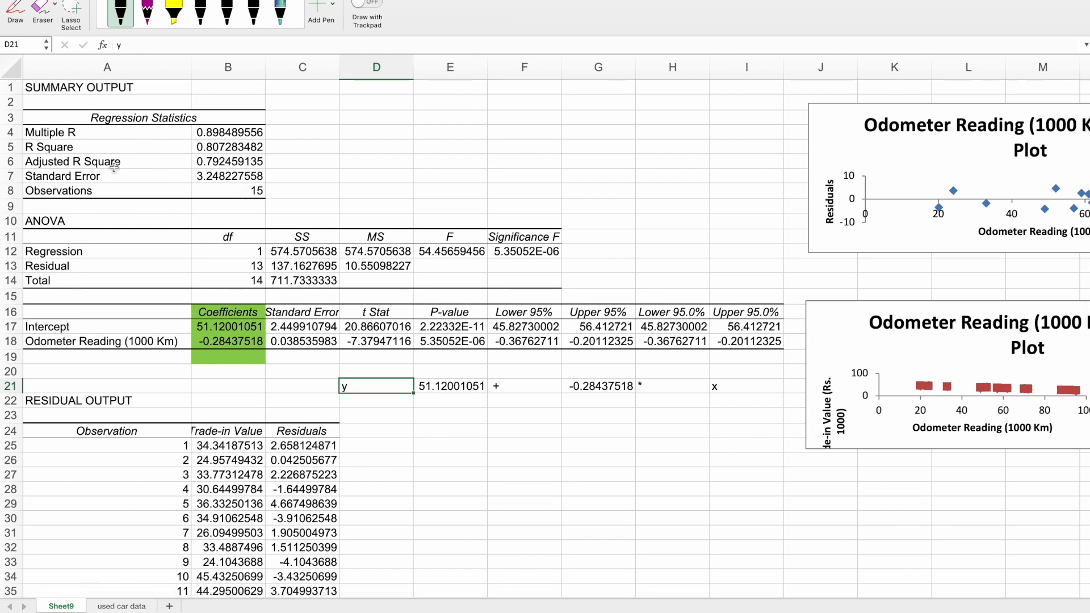
click(87, 138)
click(224, 134)
click(222, 146)
click(123, 160)
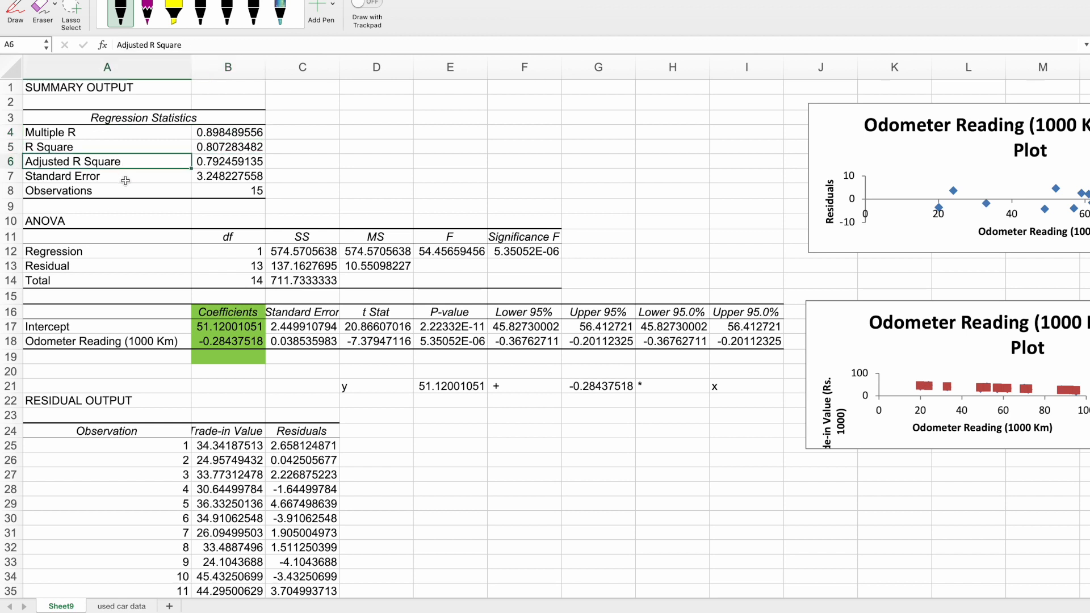